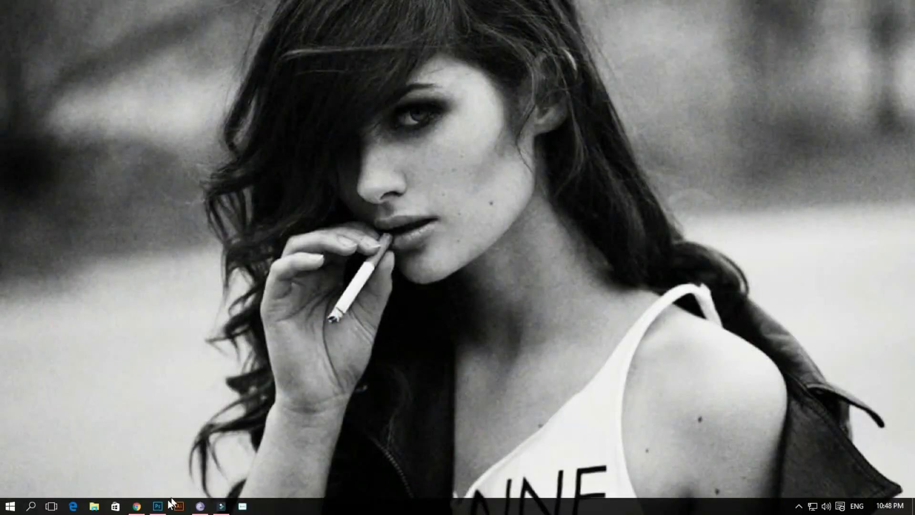
- Bring Photoshop forward and review the BC back.psd and BC front.psd card designs
left_click(157, 505)
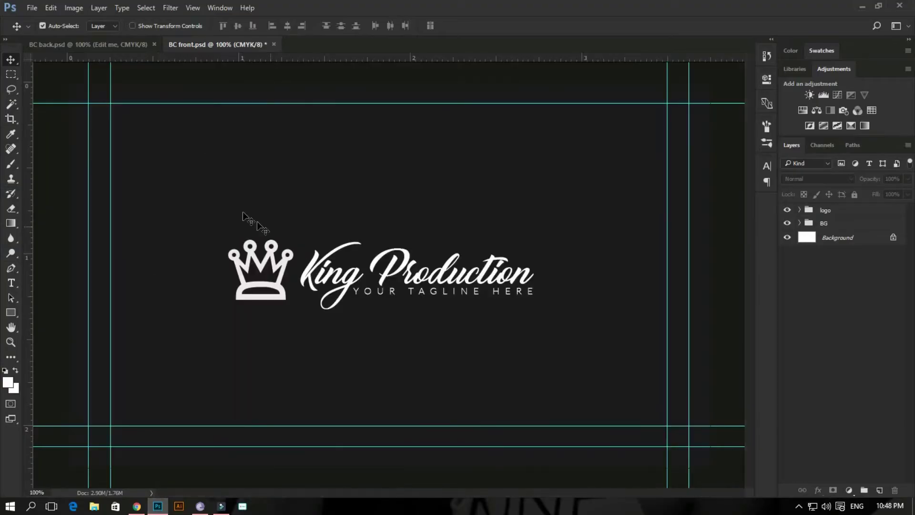
left_click(125, 48)
left_click(215, 43)
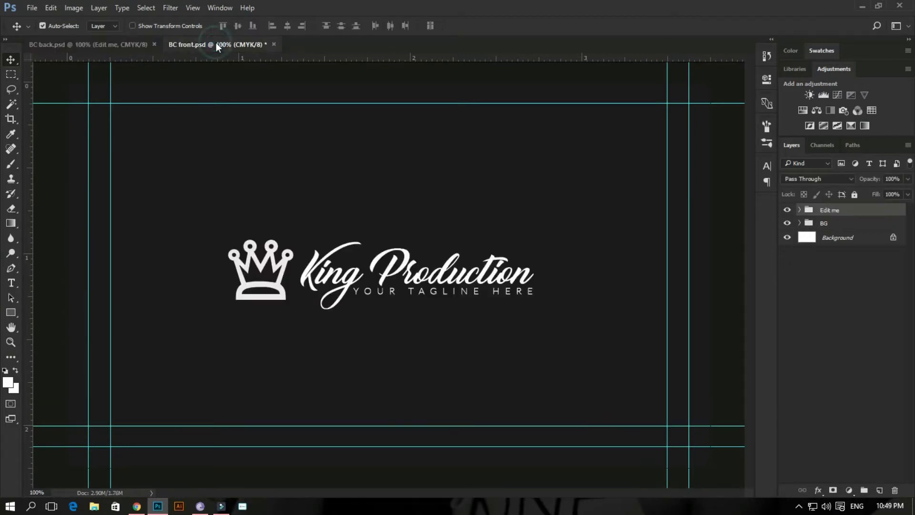
left_click(32, 8)
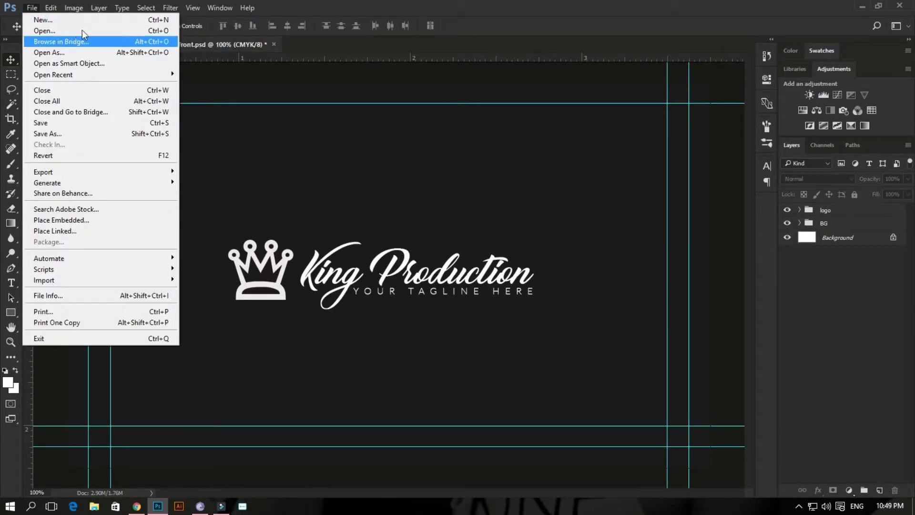
- Create a new 3.5 × 2 inch, 300 ppi CMYK document
left_click(95, 24)
key("ctrl+n")
key("Tab")
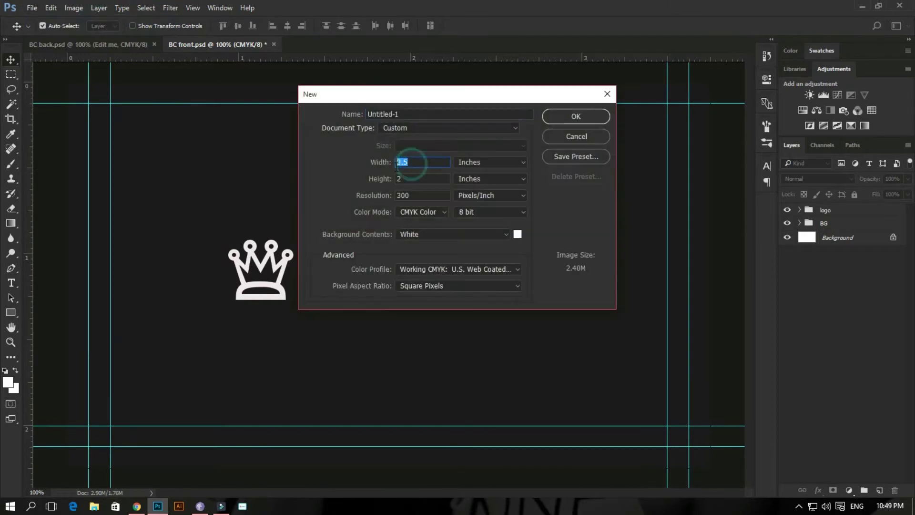
key("Tab")
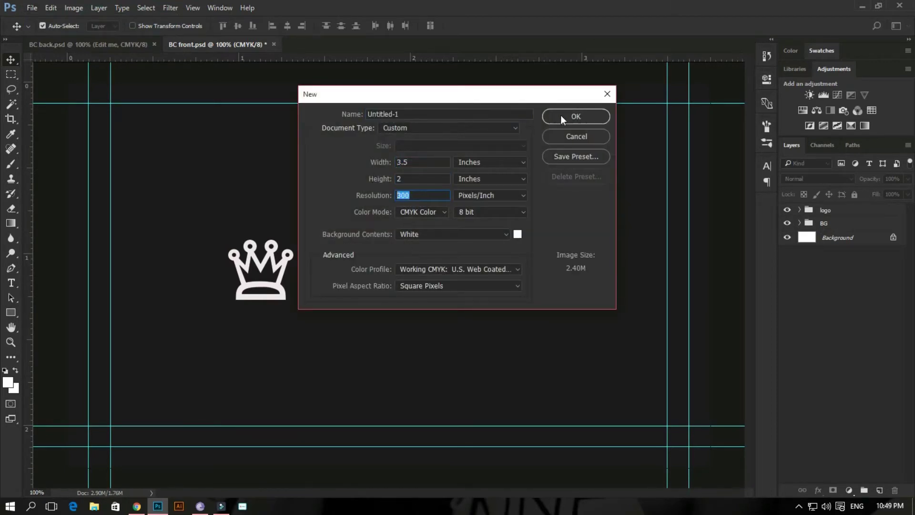
left_click(564, 117)
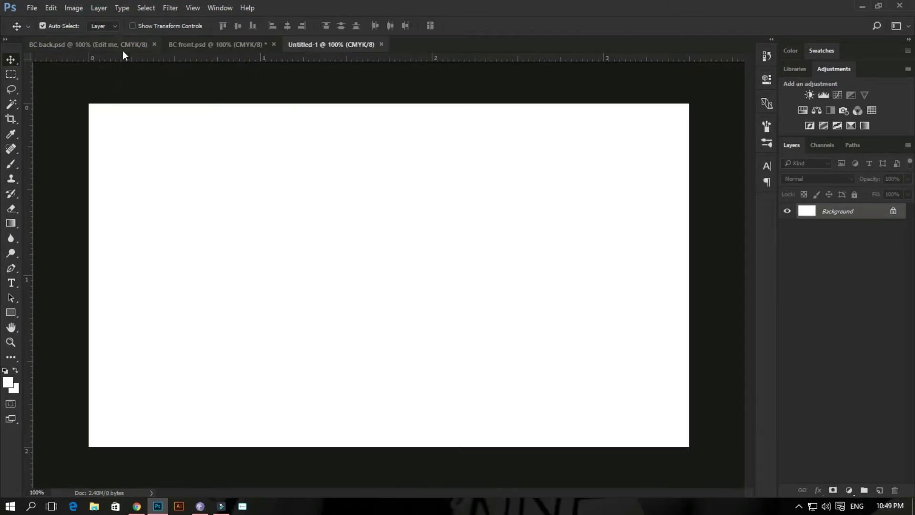
- Place guides along the left, top, right and bottom canvas edges
left_click_drag(34, 98, 89, 118)
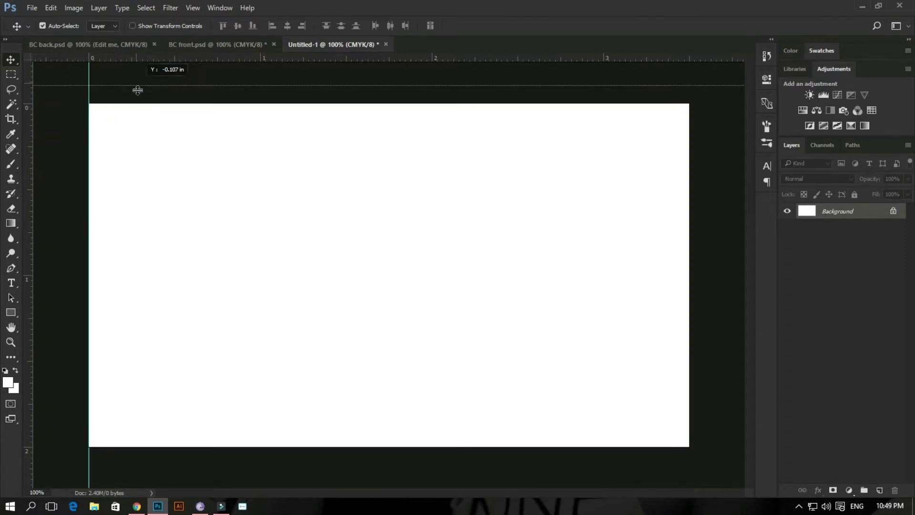
left_click_drag(137, 58, 138, 104)
left_click_drag(29, 178, 690, 140)
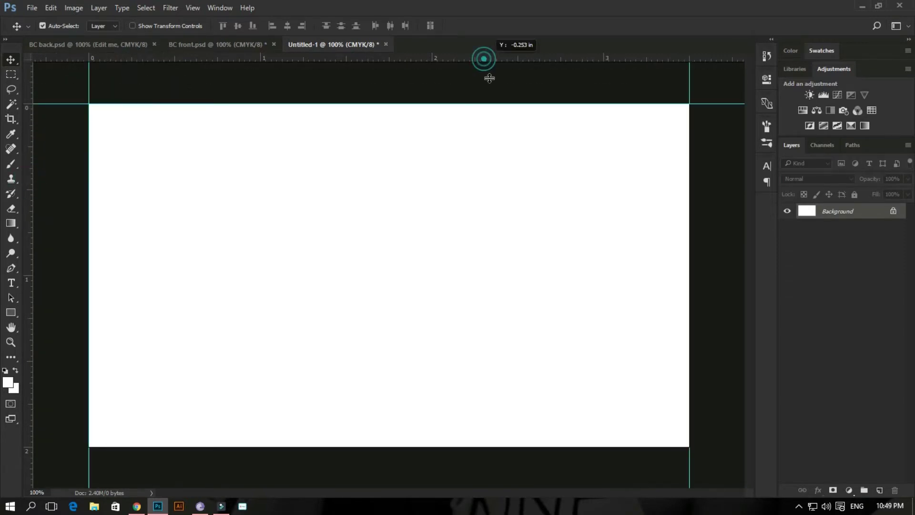
left_click_drag(489, 78, 484, 446)
- Enlarge the canvas by a relative 0.25 inch to create a bleed margin
left_click(99, 8)
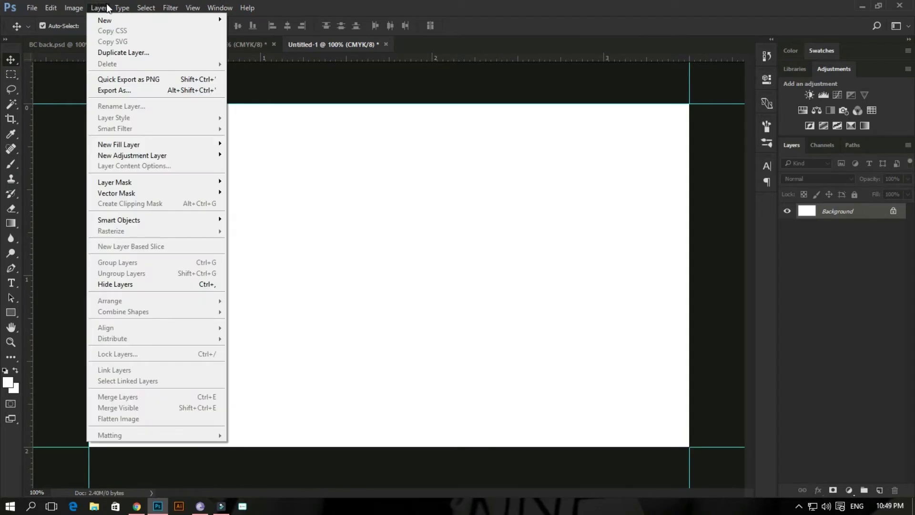
left_click(74, 8)
left_click(84, 98)
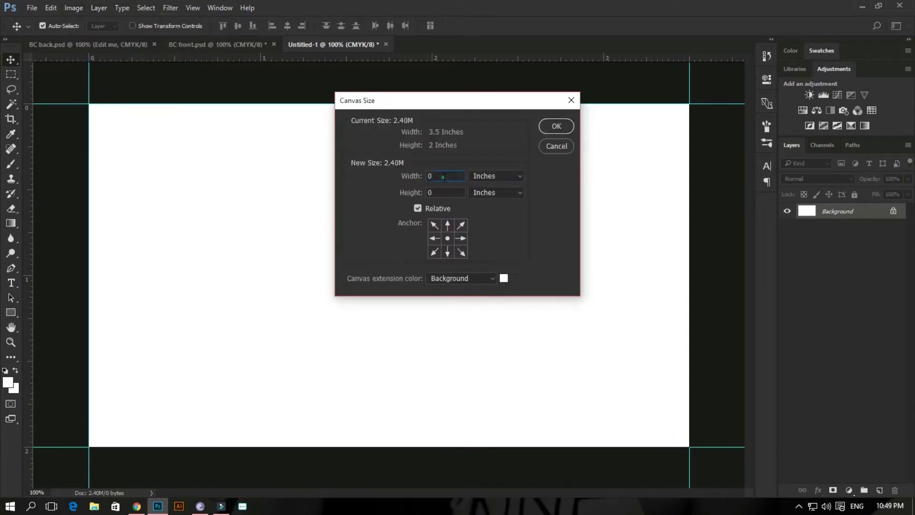
type("0.25")
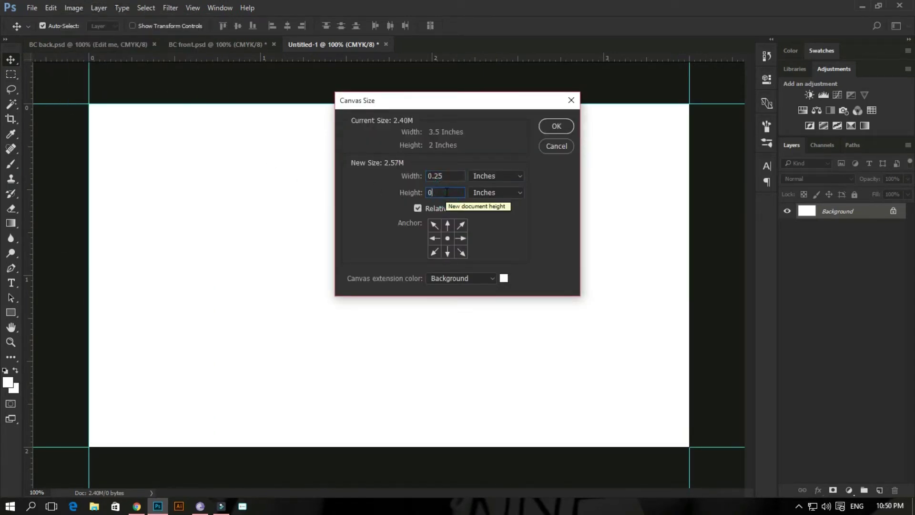
type(".25")
left_click(545, 125)
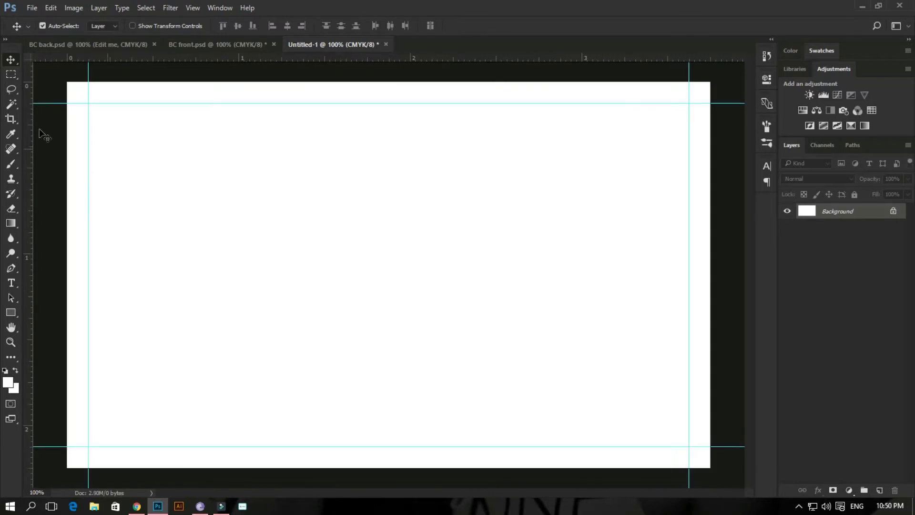
- Zoom to 300% on the canvas's top-left corner
key("ctrl+plus")
key("ctrl+plus")
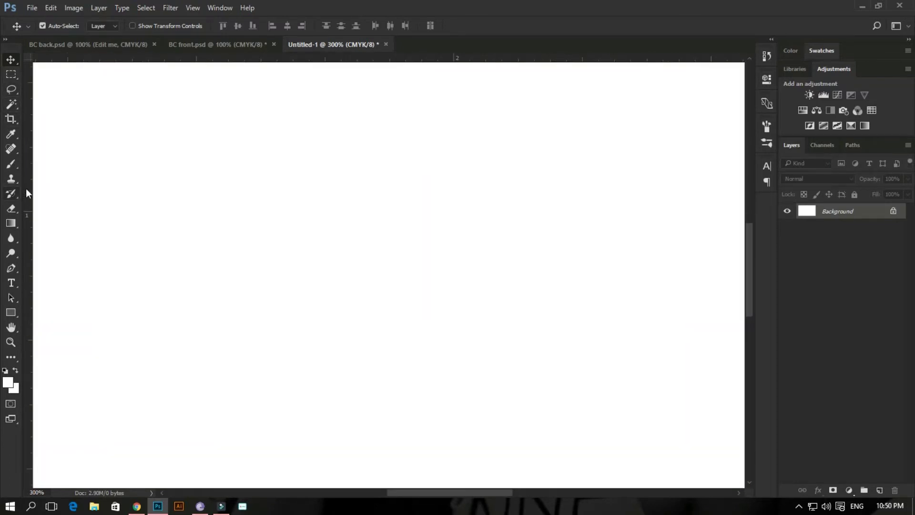
scroll(60, 197, "up", 2)
scroll(112, 221, "up", 3)
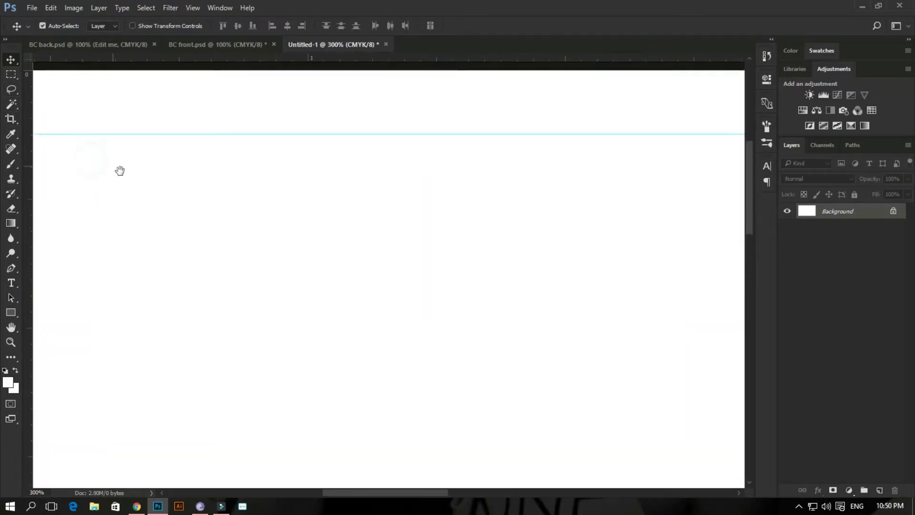
left_click_drag(120, 170, 296, 239)
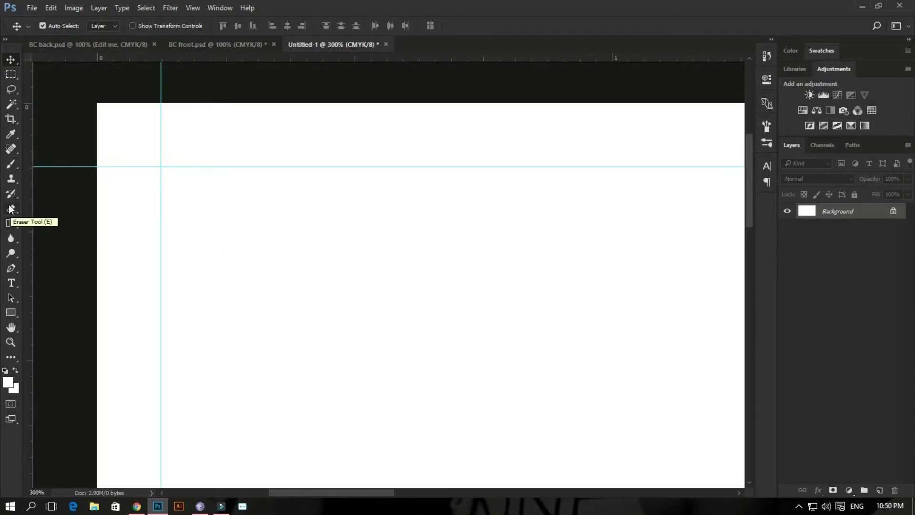
left_click(11, 312)
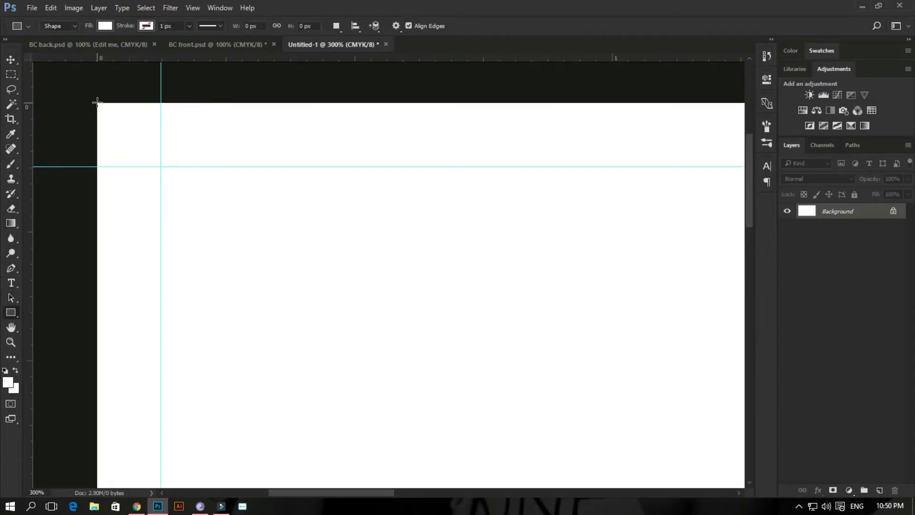
- Draw a square at the top-left guide corner and fill it red (#ff0000)
left_click_drag(97, 102, 161, 165)
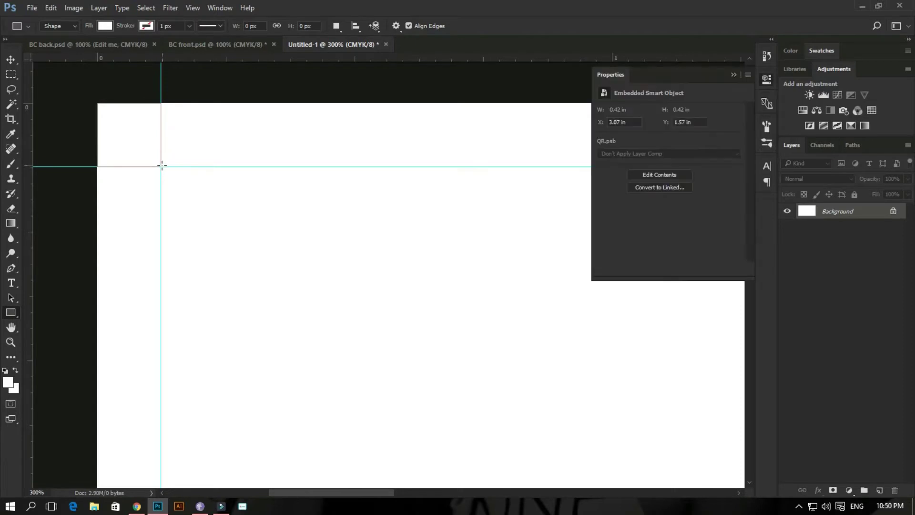
left_click(8, 381)
left_click(799, 244)
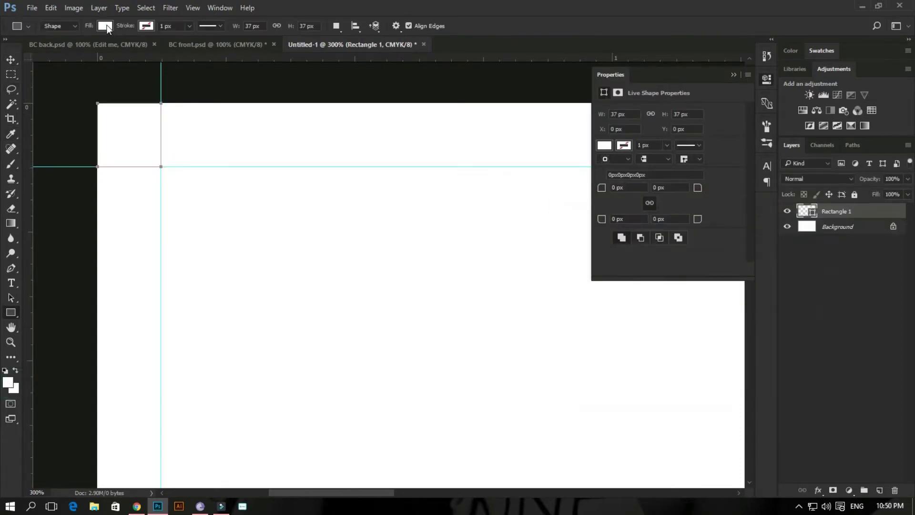
left_click(105, 26)
left_click(159, 47)
type("ff0000")
key("Return")
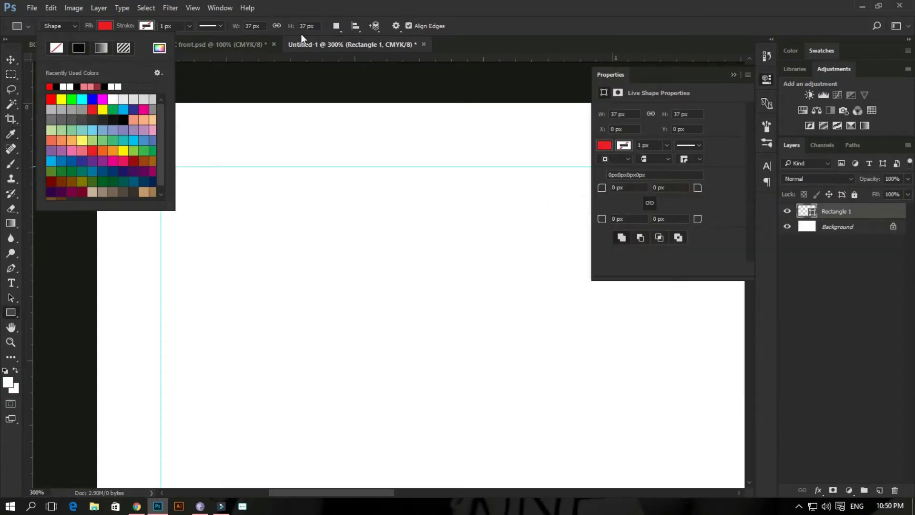
key("Return")
- Move the red square to the guide intersection and add guides along its right and bottom edges
key("v")
left_click_drag(129, 134, 193, 198)
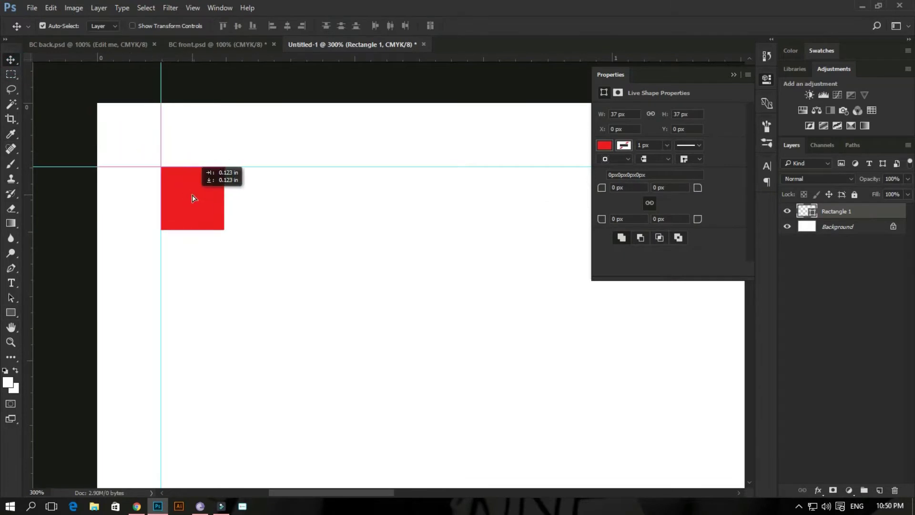
left_click_drag(30, 211, 225, 211)
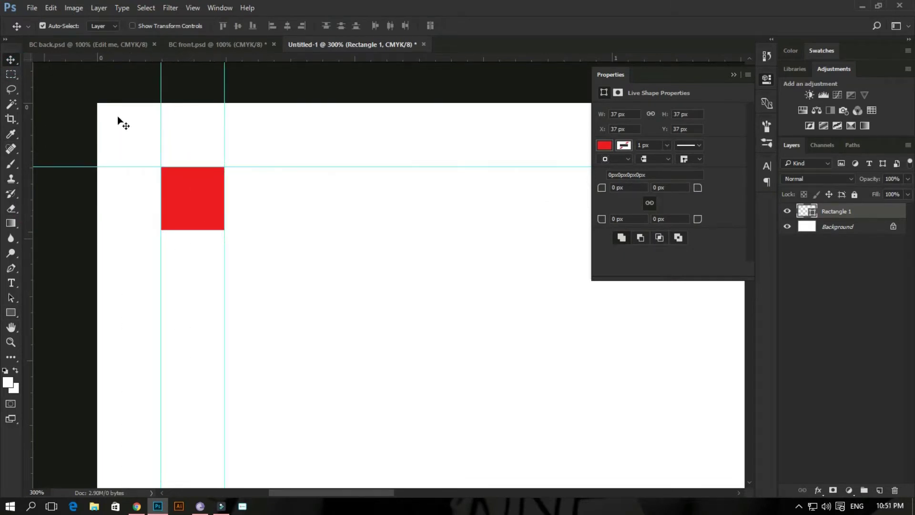
mouse_move(125, 59)
left_mouse_down()
mouse_move(141, 210)
mouse_move(151, 218)
mouse_move(197, 87)
mouse_move(198, 136)
left_mouse_up()
left_click_drag(224, 62, 241, 102)
- Move the square to the opposite corner and add a guide along its left edge
left_click(734, 74)
mouse_move(225, 135)
left_mouse_down()
mouse_move(730, 135)
mouse_move(366, 140)
left_mouse_up()
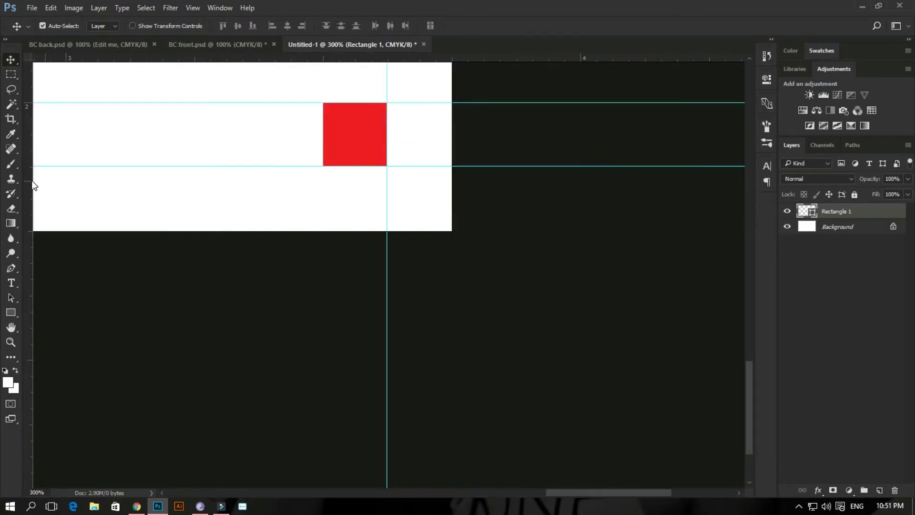
left_click_drag(29, 180, 324, 133)
key("ctrl+1")
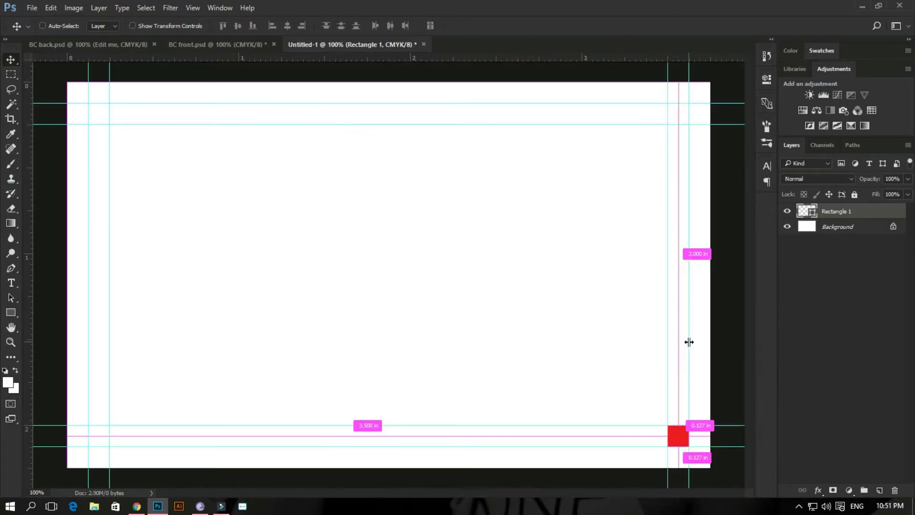
- Delete the red square and add a dark grey #252525 Solid Color fill layer
left_click(896, 491)
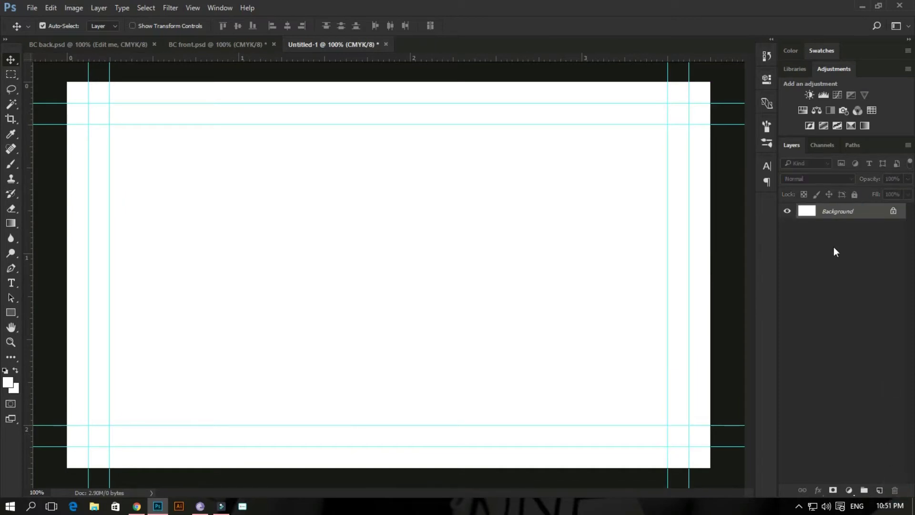
left_click(849, 491)
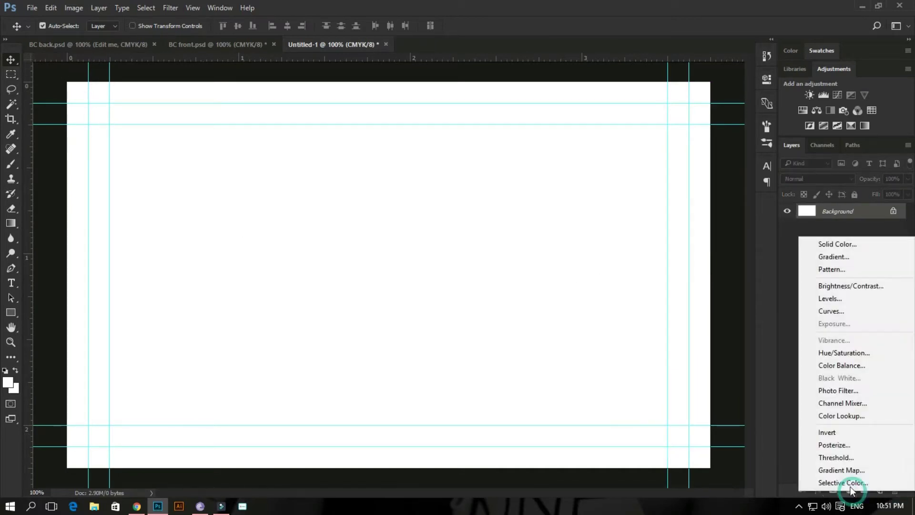
left_click(818, 242)
left_click(55, 297)
left_click(566, 353)
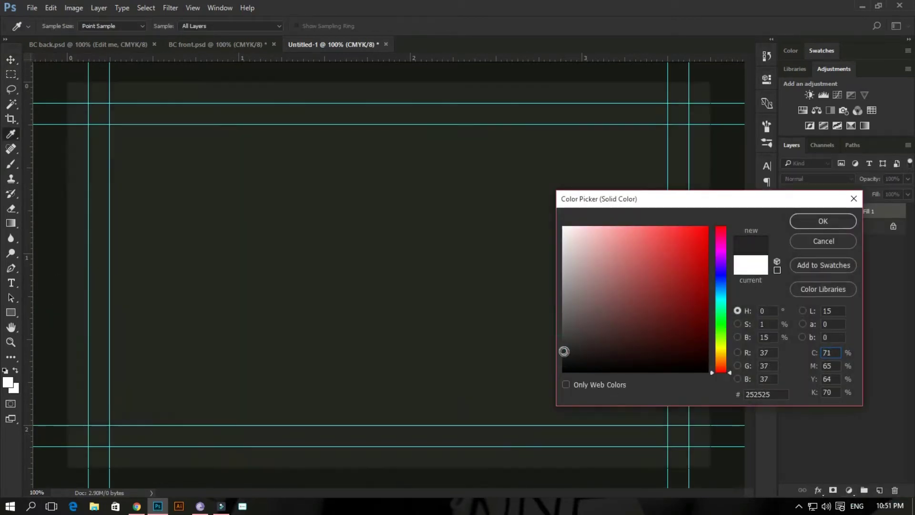
left_click(807, 221)
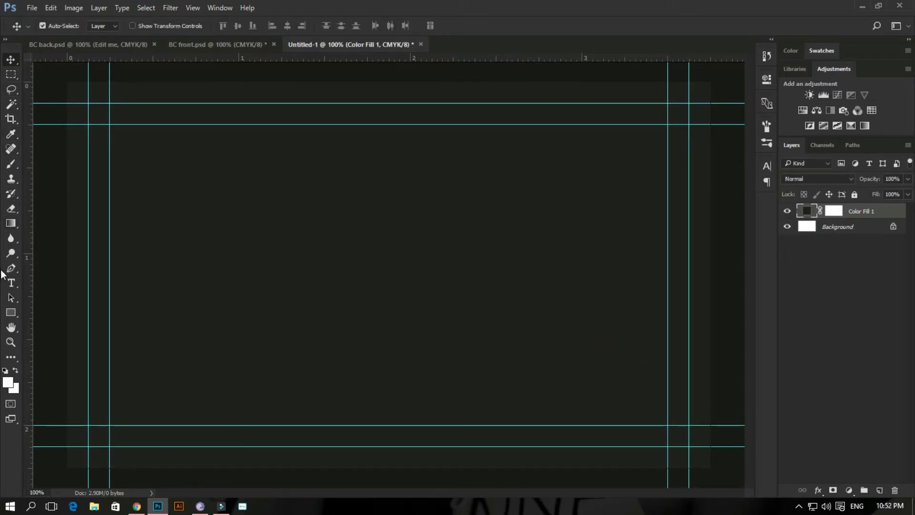
left_click(11, 284)
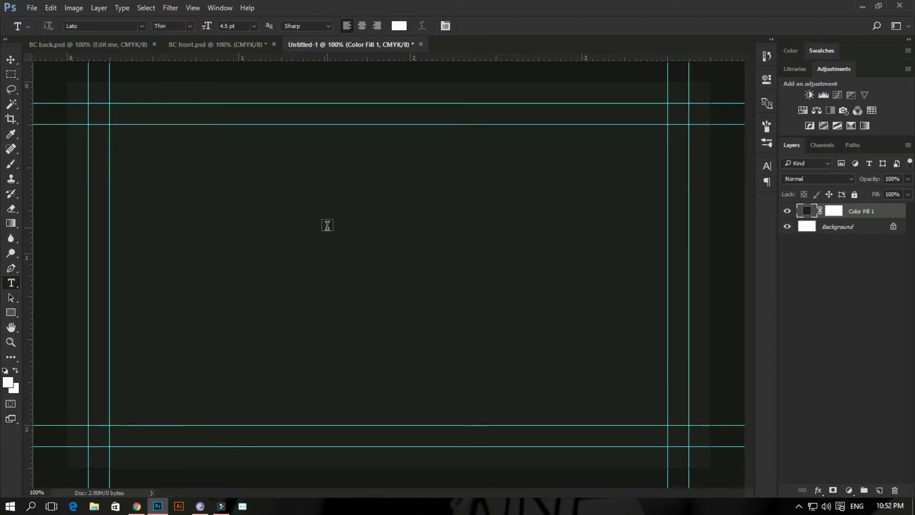
- Type KING PRODUCTION on the card in the Messenger Pigeons font
left_click(327, 227)
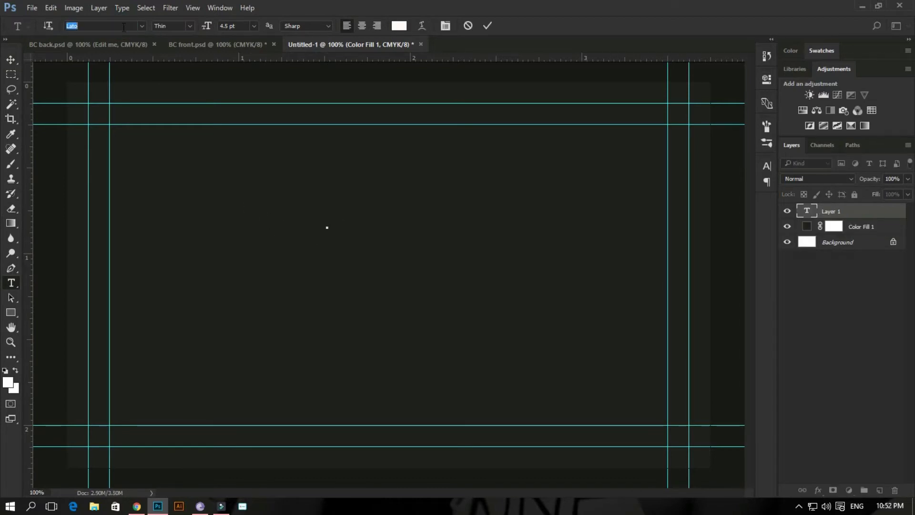
type("mes")
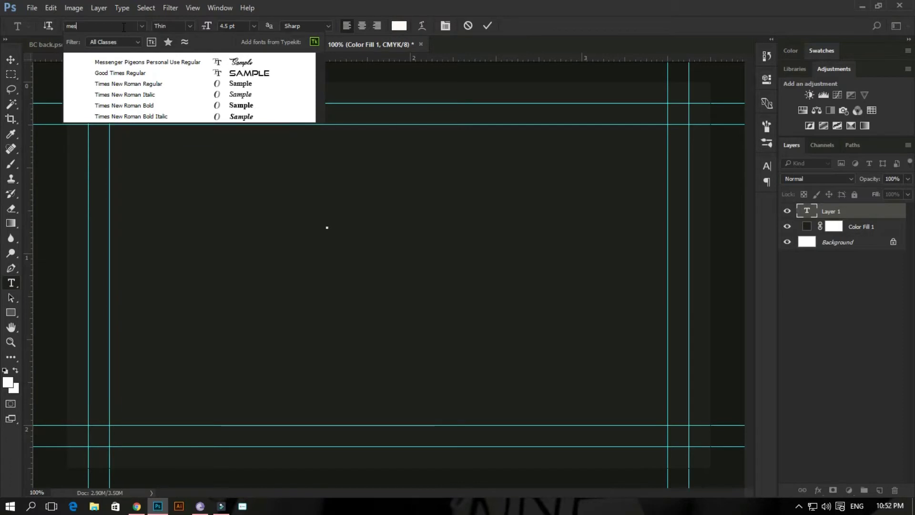
key("Down")
key("Return")
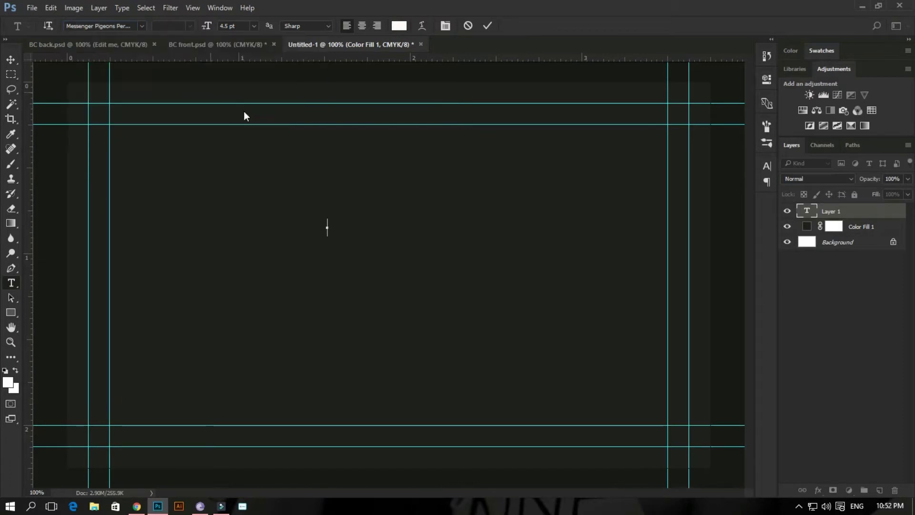
type("KIN")
type("G POO")
key("BackSpace")
key("BackSpace")
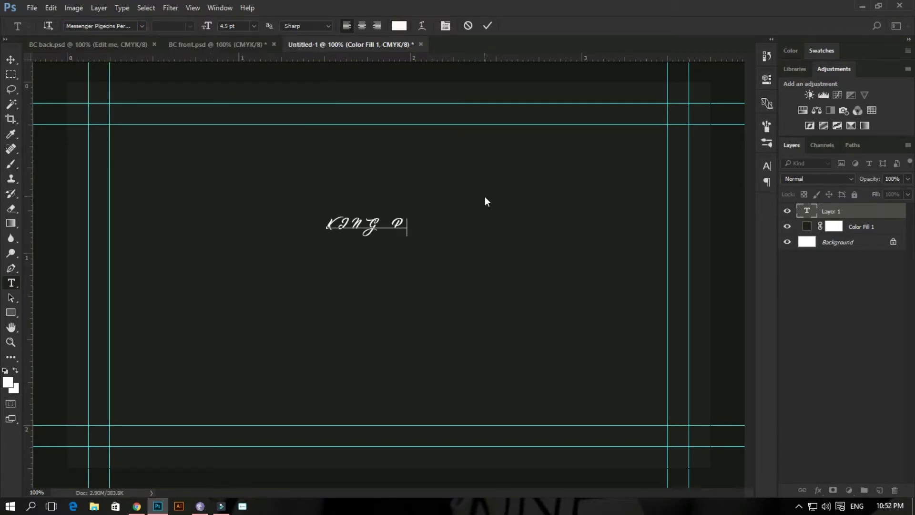
type("RODUCTION")
- Turn off All Caps, set 20 pt size and 0 tracking, and commit the text
key("ctrl+a")
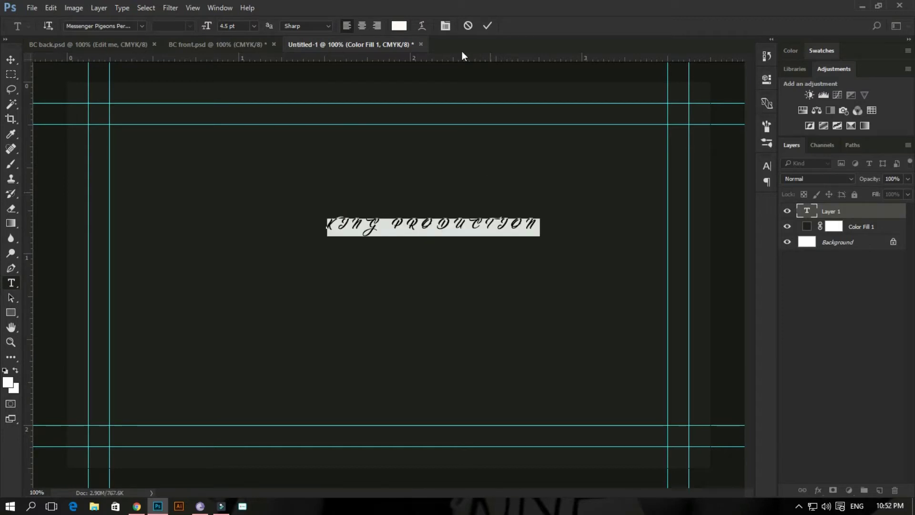
left_click(444, 26)
left_click(643, 253)
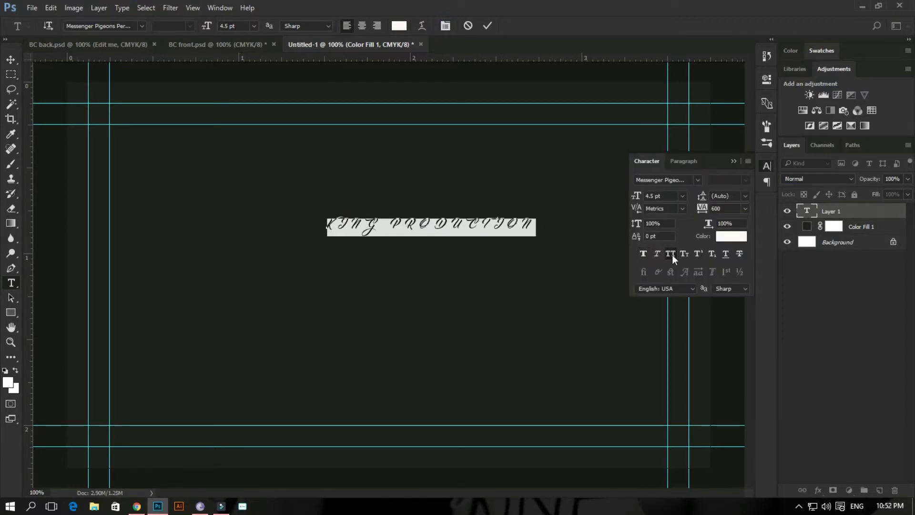
left_click(670, 253)
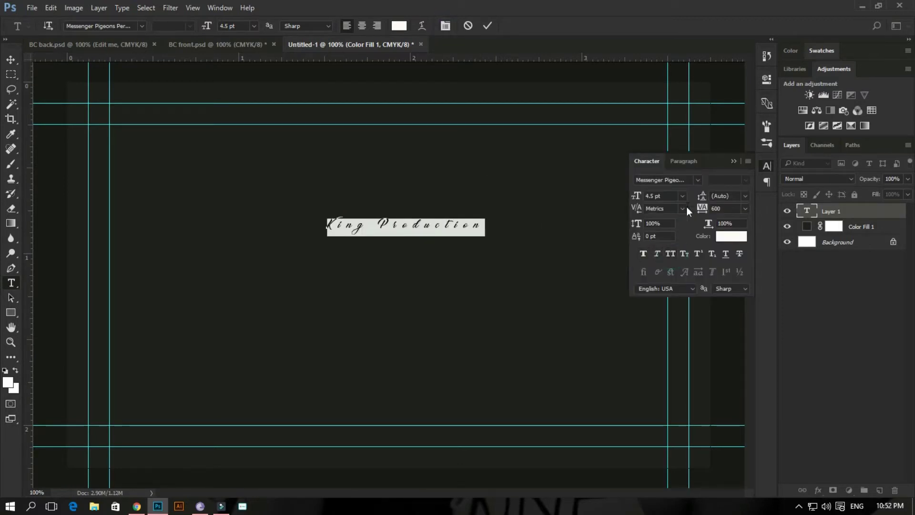
left_click(662, 196)
type("20")
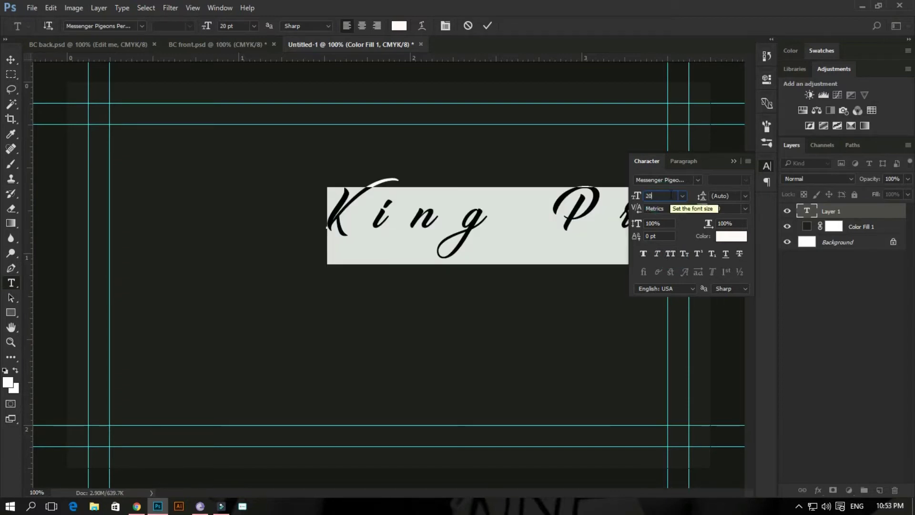
double_click(727, 208)
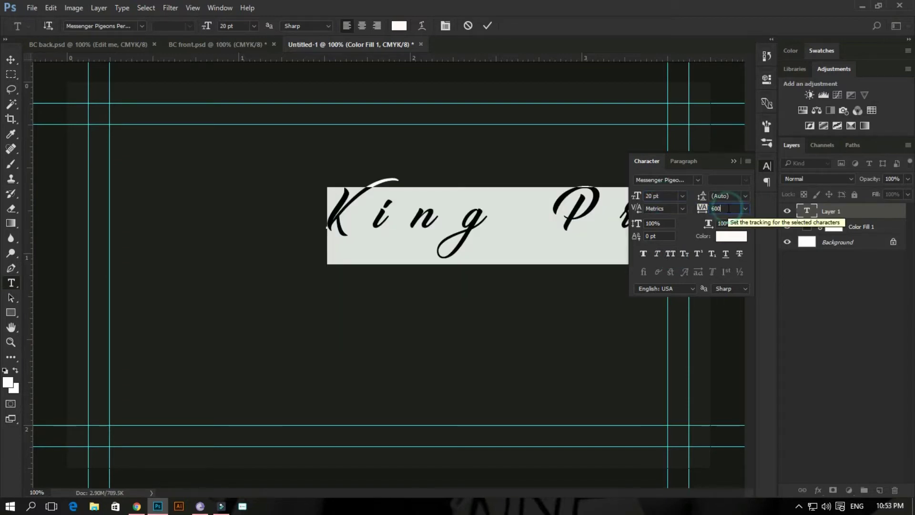
type("0")
key("Return")
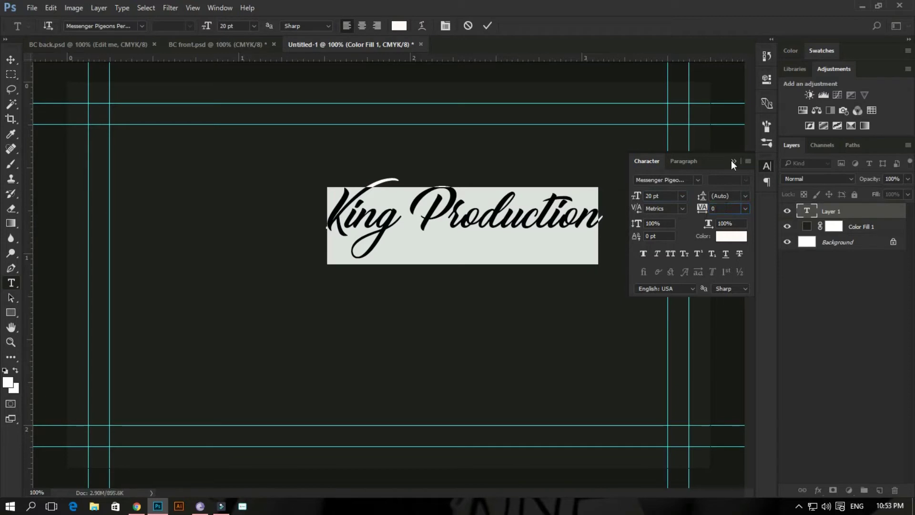
left_click(732, 162)
left_click(487, 25)
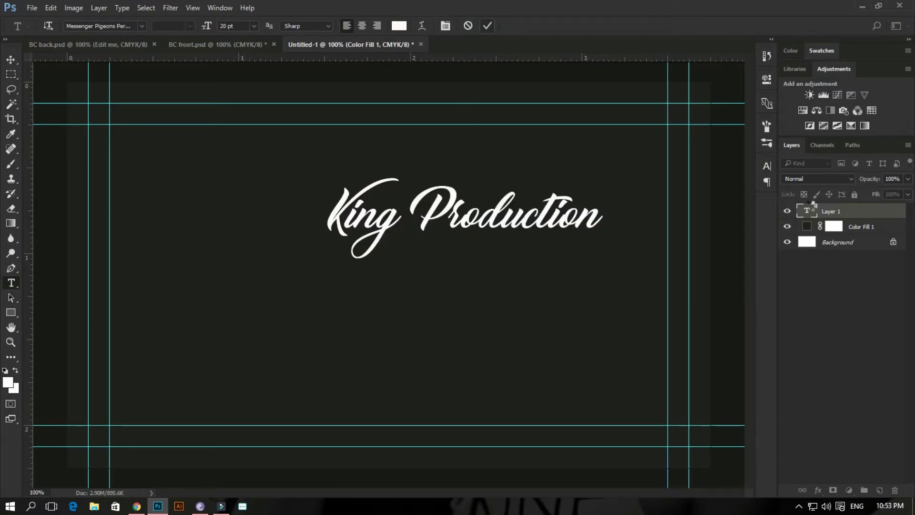
- Centre King Production vertically and horizontally on the card
left_click(10, 60)
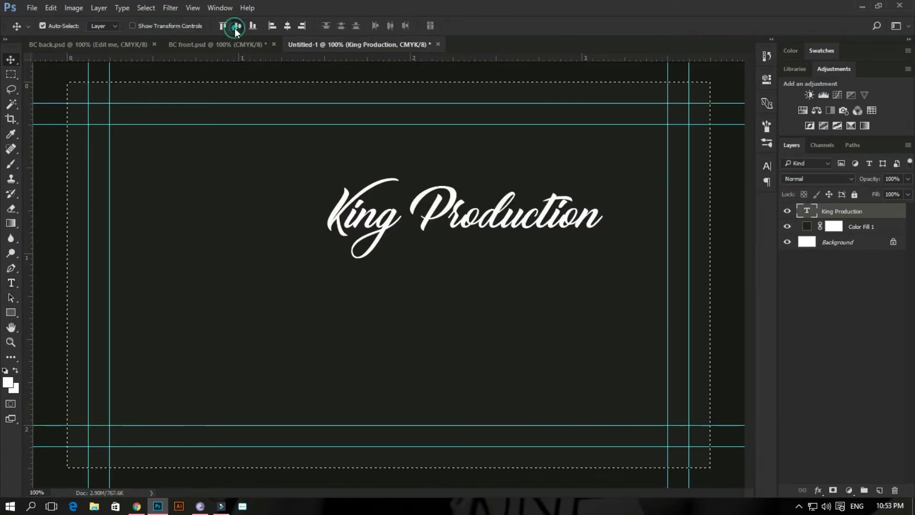
left_click(238, 26)
left_click(288, 26)
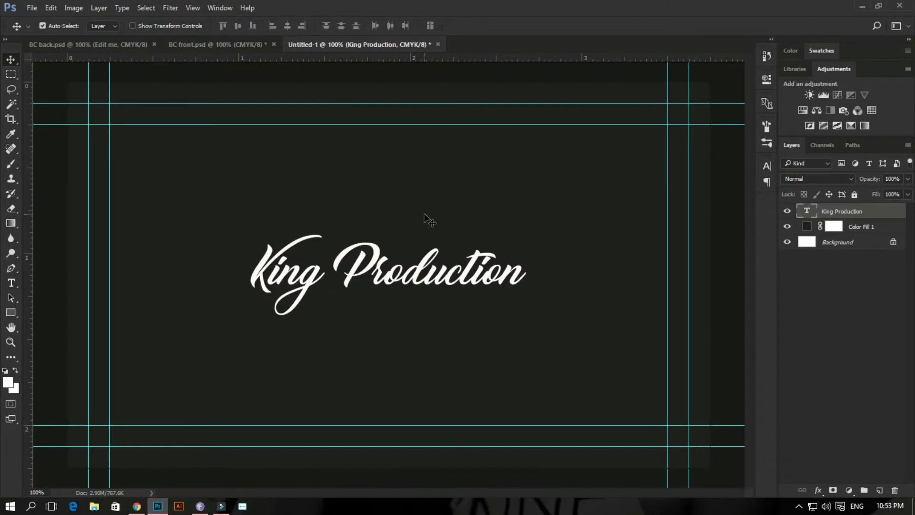
left_click(10, 284)
left_click(374, 328)
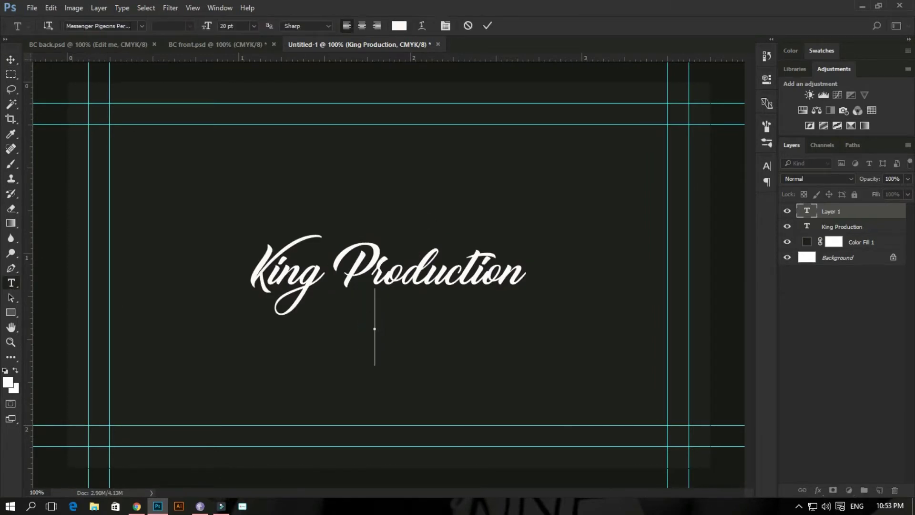
- Add 'Your tagline here' in Lato Light 4.5 pt just beneath King Production
left_click(105, 26)
type("lato")
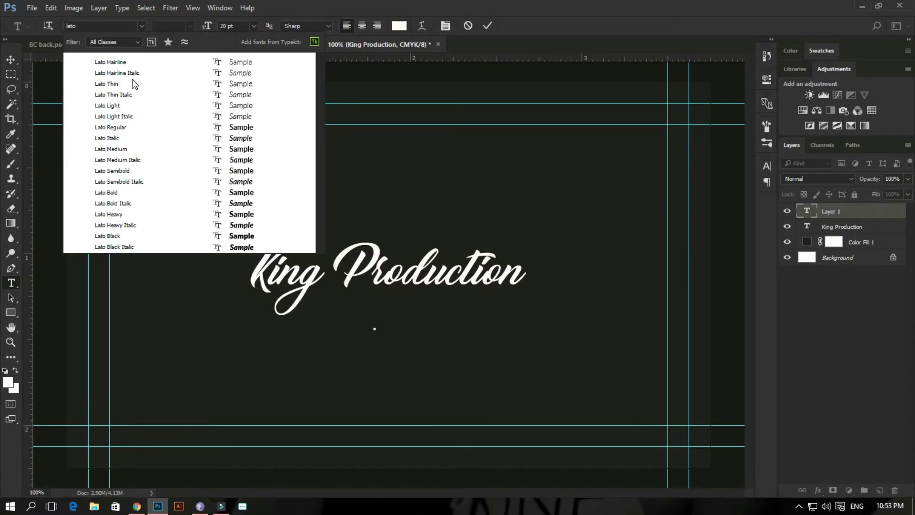
left_click(132, 106)
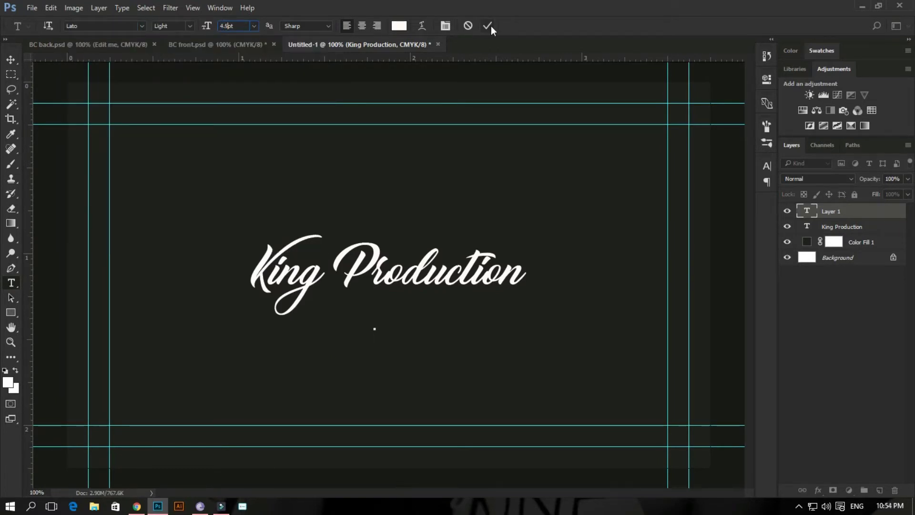
key("Return")
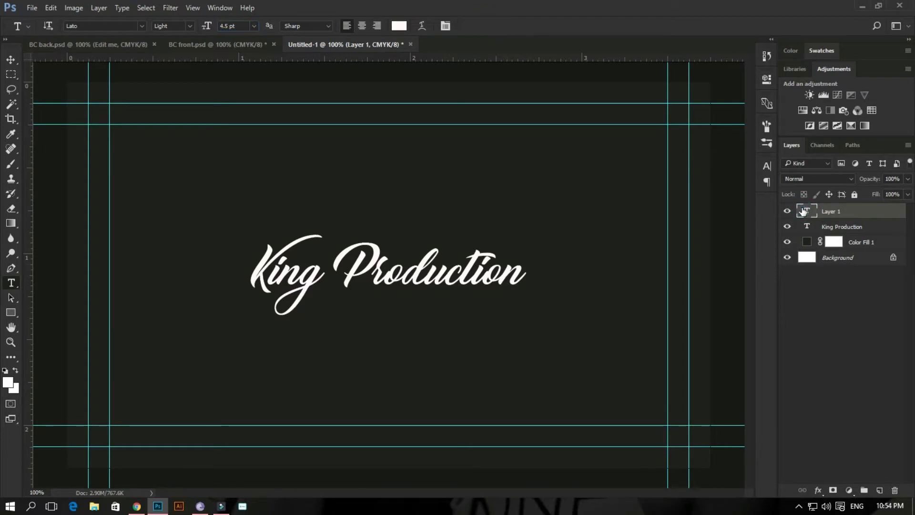
type("Your tagline here")
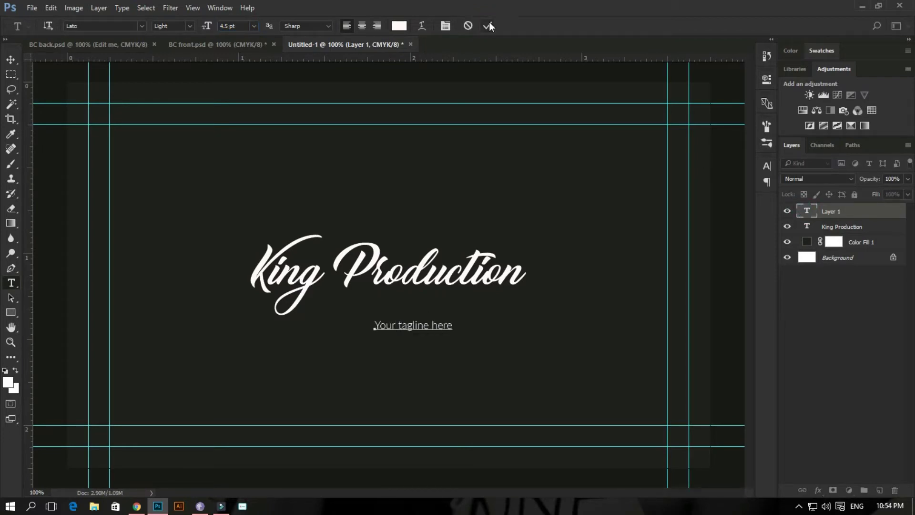
left_click_drag(468, 345, 450, 312)
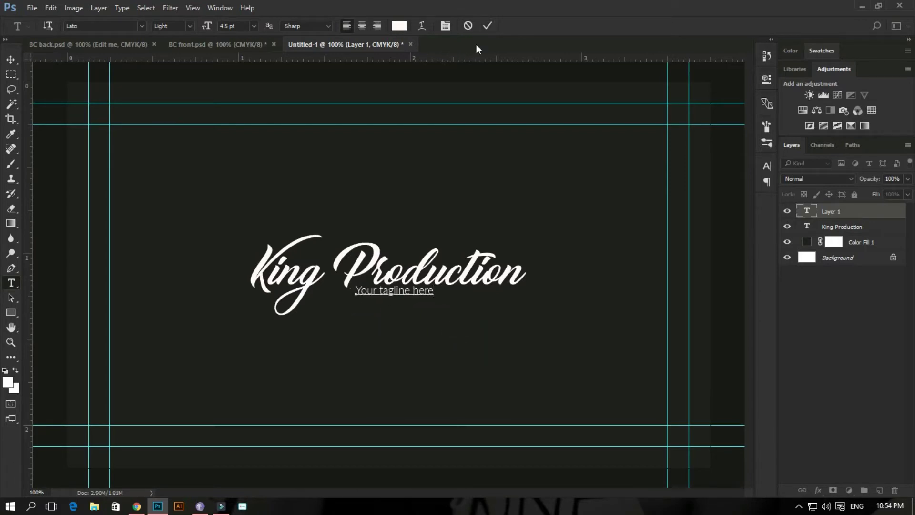
left_click(487, 25)
- Widen the tagline's letter spacing to about 400
left_click(767, 165)
left_click(709, 210)
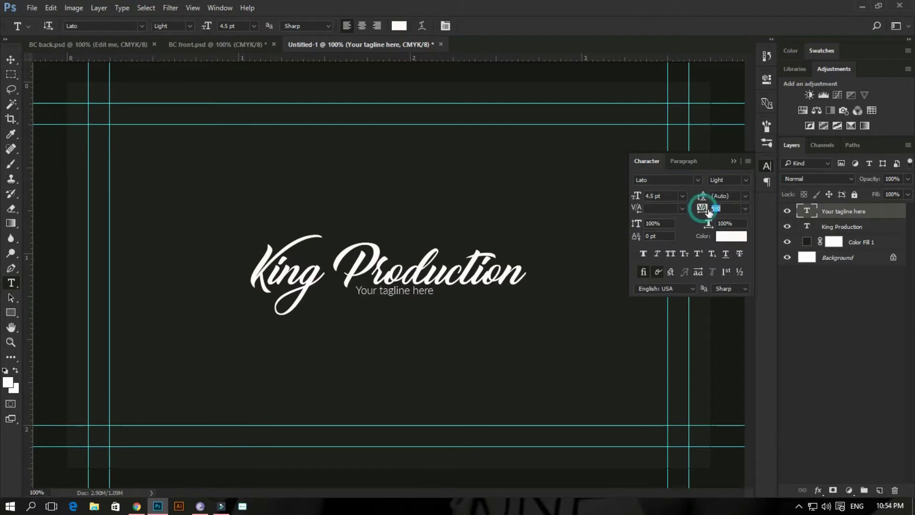
left_click_drag(708, 210, 723, 207)
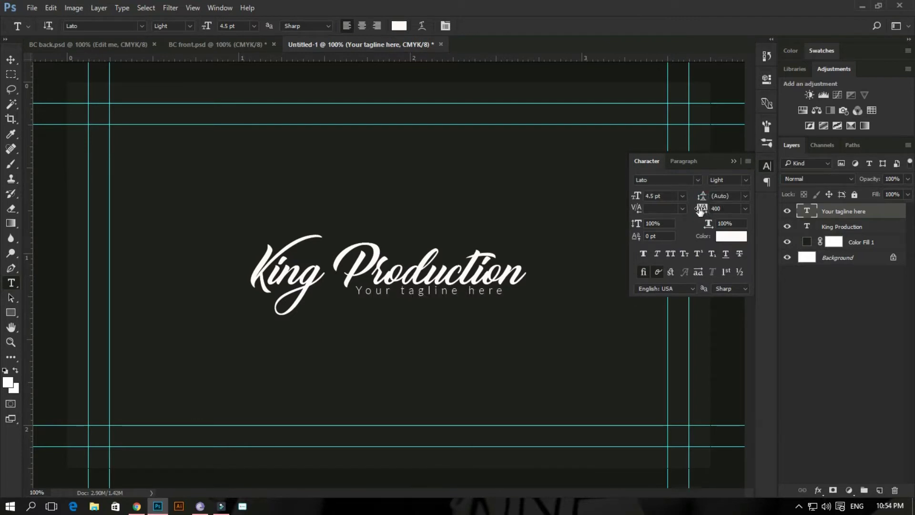
left_click_drag(702, 211, 715, 209)
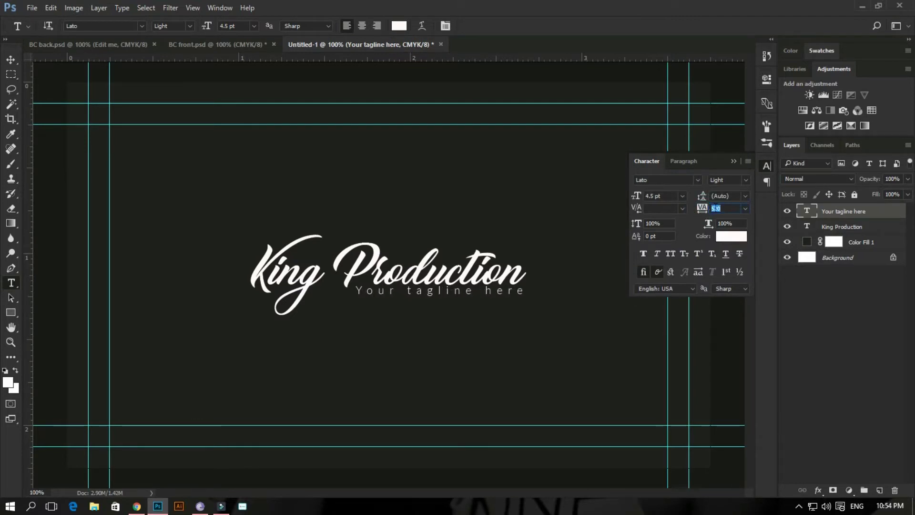
left_click(737, 161)
left_click(11, 60)
- Draw a white crown custom shape to the left of King Production
left_click(10, 312)
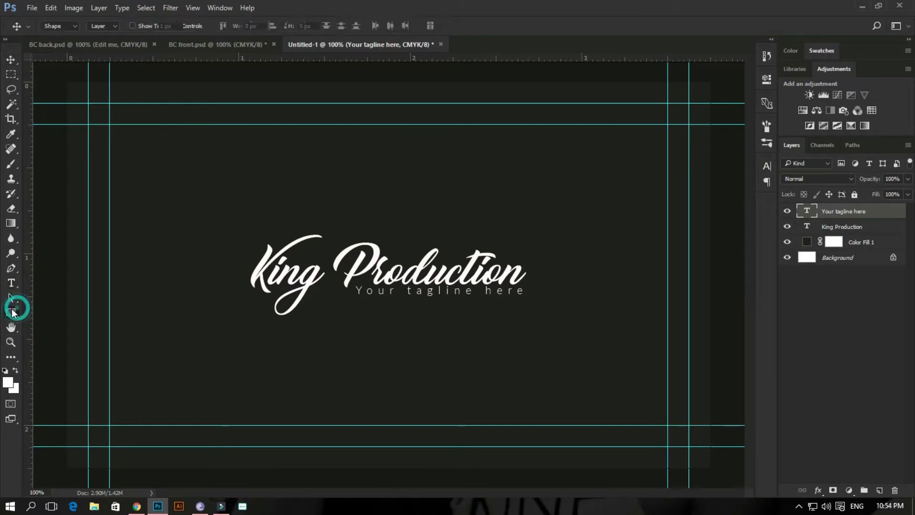
right_click(11, 313)
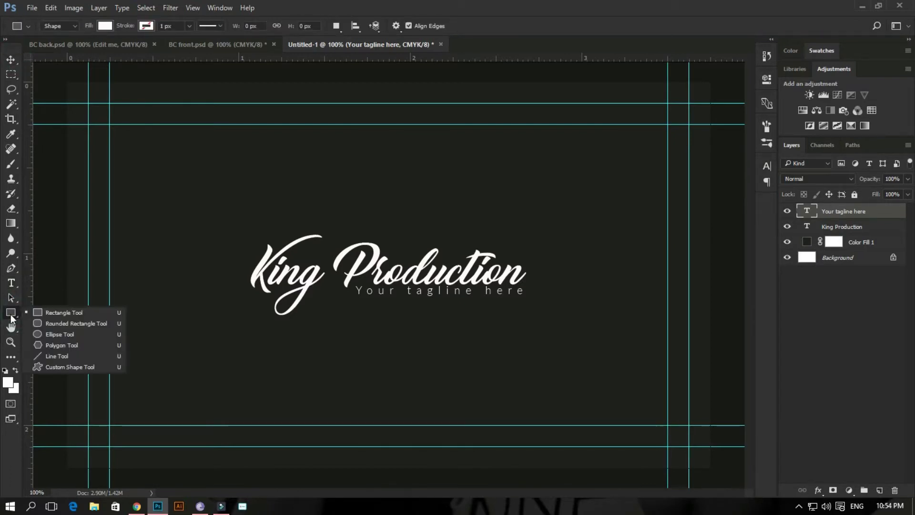
left_click(60, 366)
left_click(447, 27)
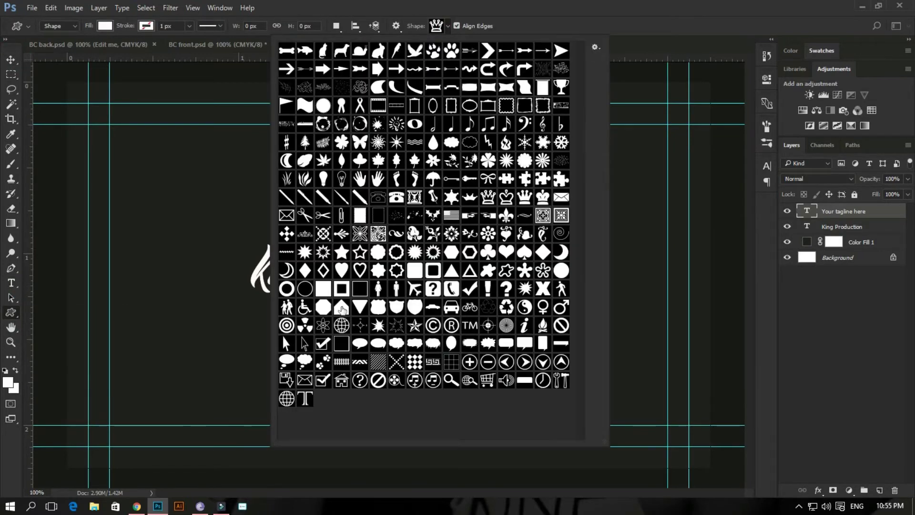
left_click(241, 265)
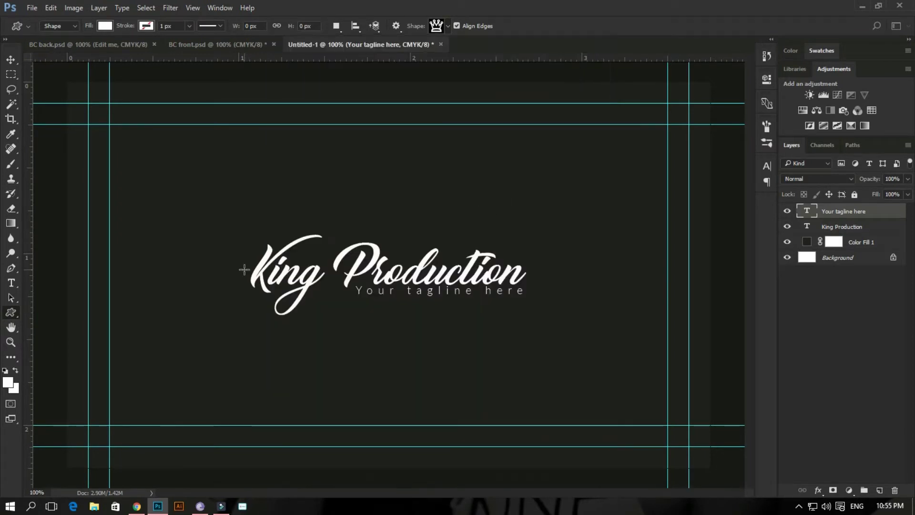
left_click_drag(173, 241, 250, 290)
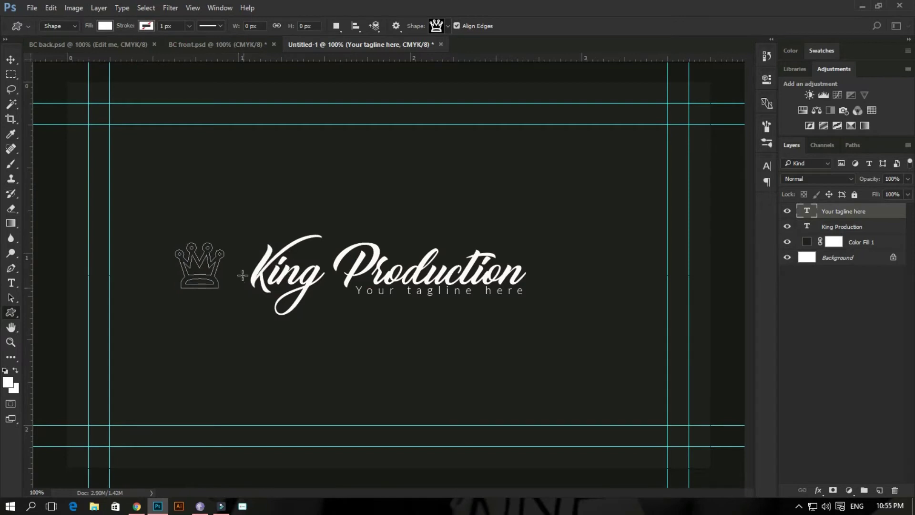
left_click_drag(249, 290, 234, 289)
- Group the crown, King Production and tagline layers into a group named Logo
left_click(10, 59)
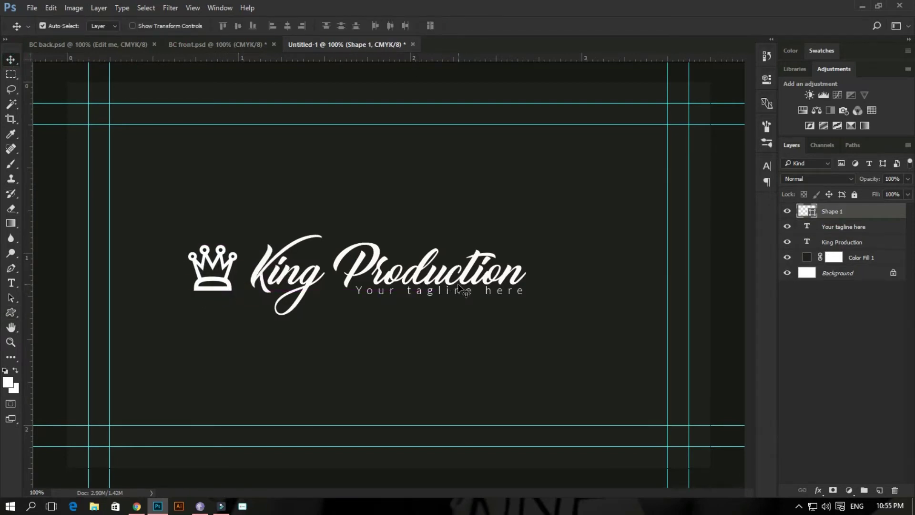
key("Right")
key("Right")
key("Right")
left_click(881, 252)
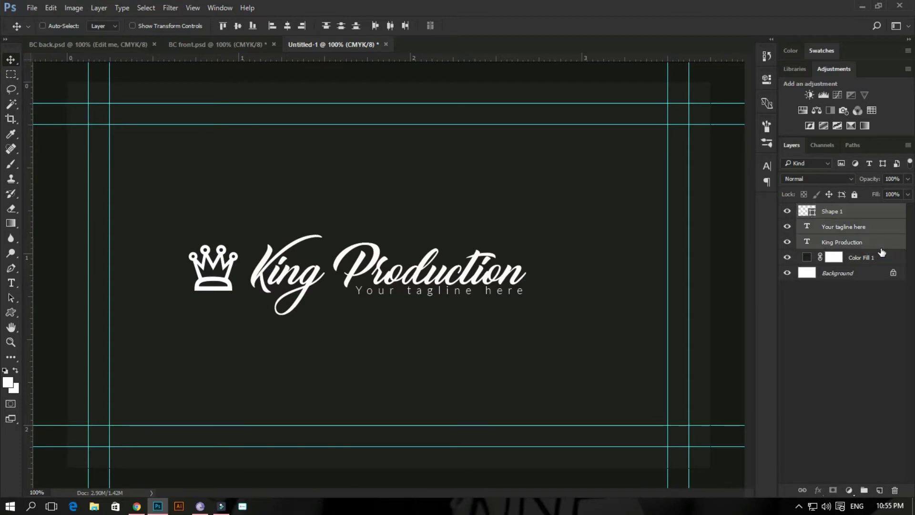
key("ctrl+g")
double_click(830, 210)
type("ogo")
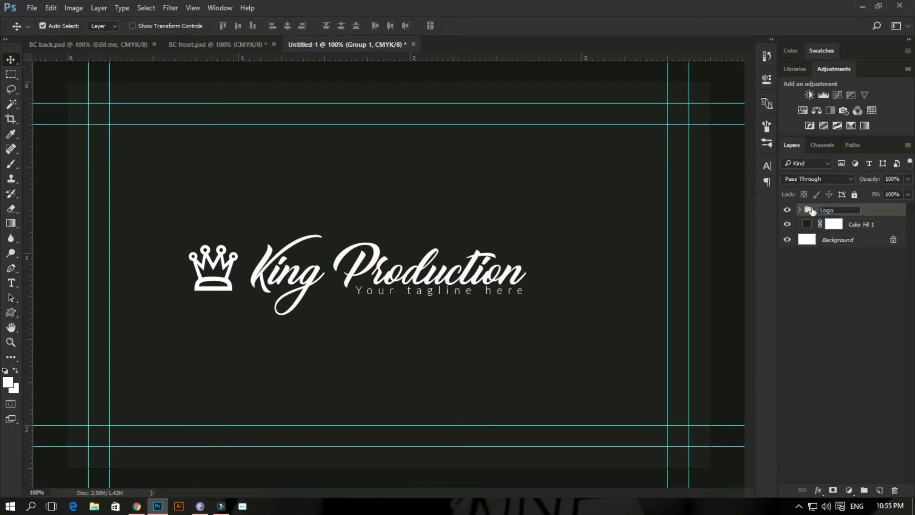
key("Return")
- Centre the Logo group horizontally on the card and deselect
key("ctrl+a")
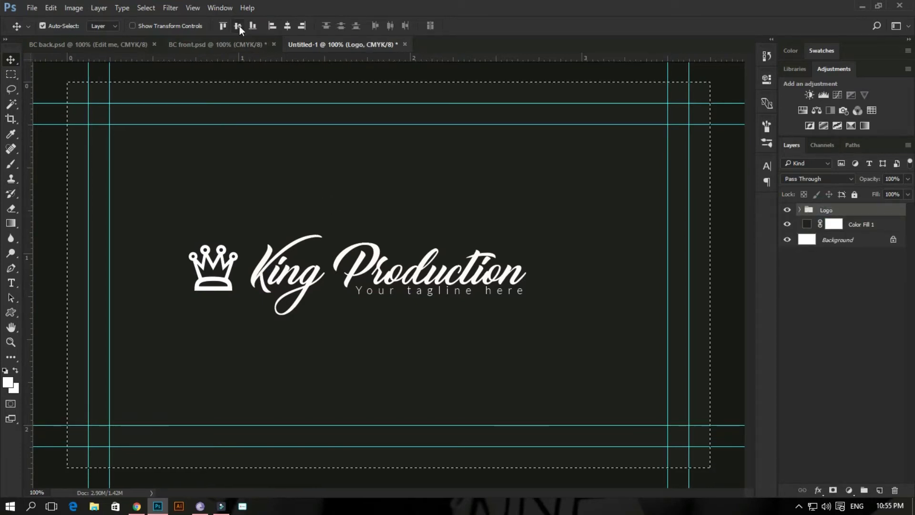
left_click(288, 25)
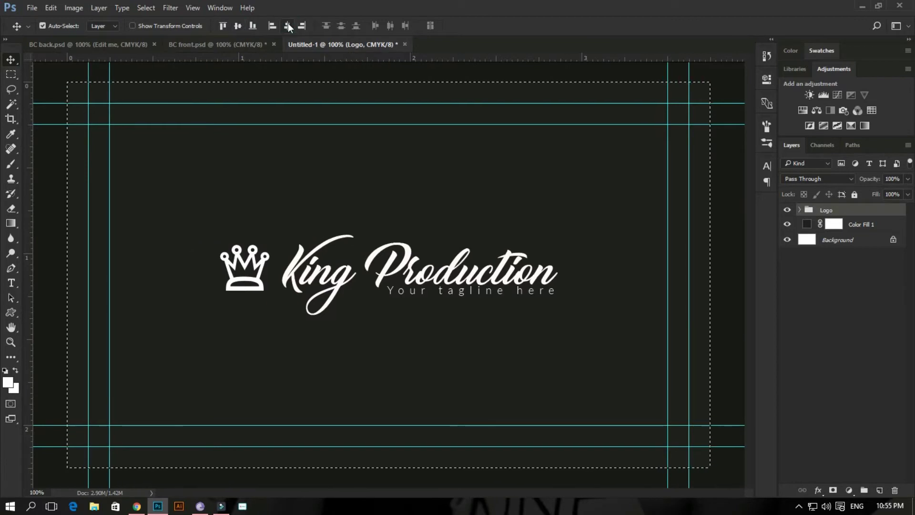
left_click(146, 8)
left_click(148, 29)
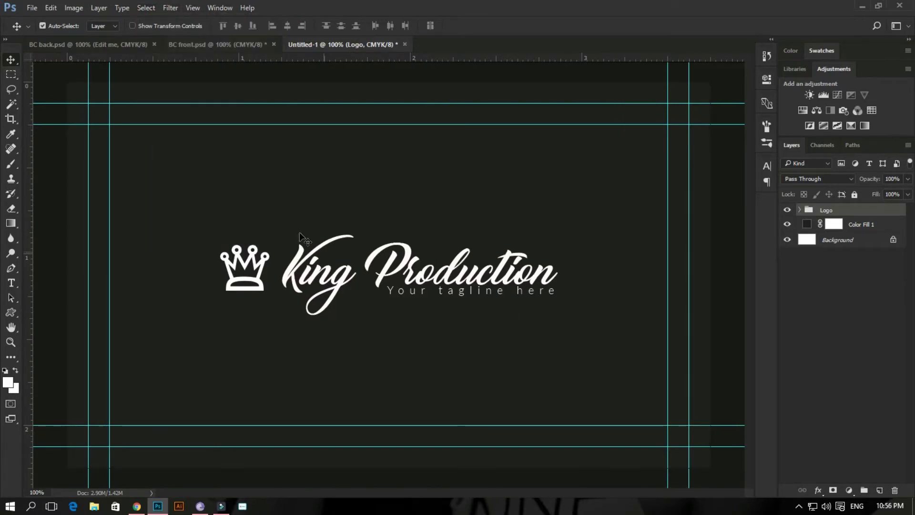
left_click(31, 7)
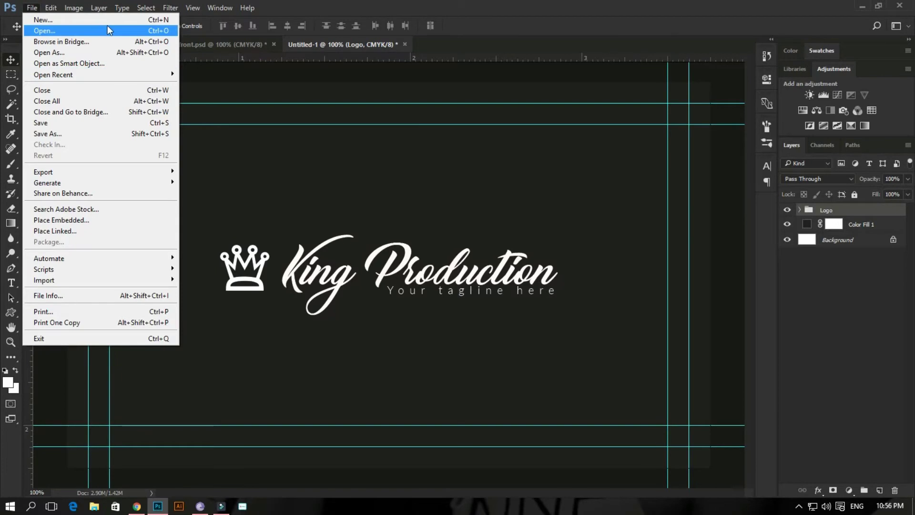
- Hide the Logo group and draw a white banner rectangle at the card's left edge
left_click(336, 159)
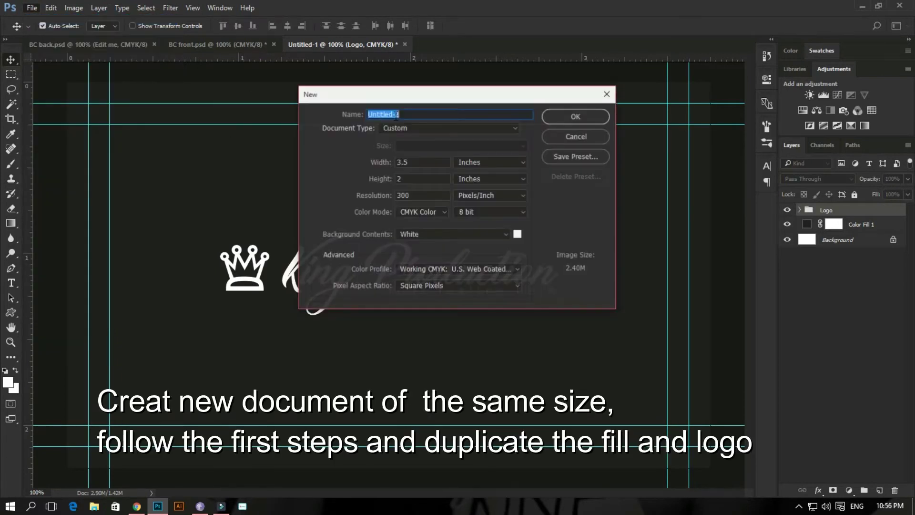
left_click(568, 119)
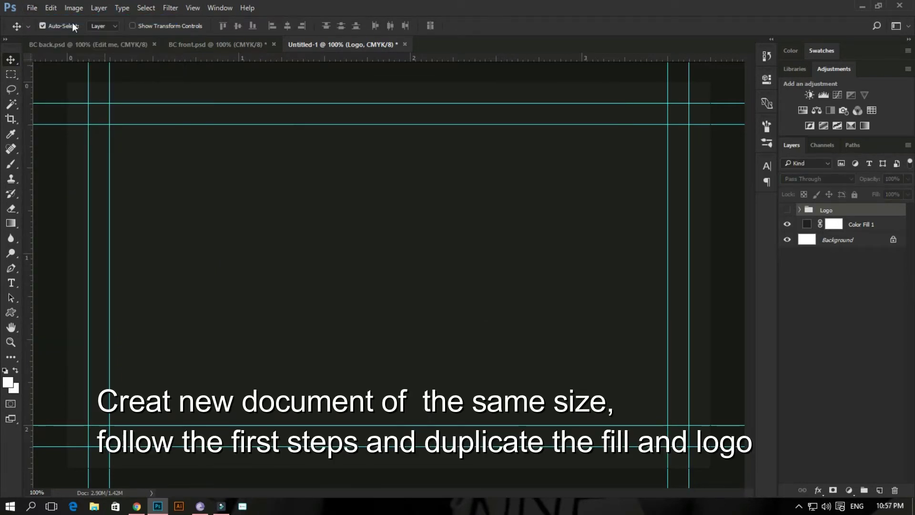
left_click(17, 314)
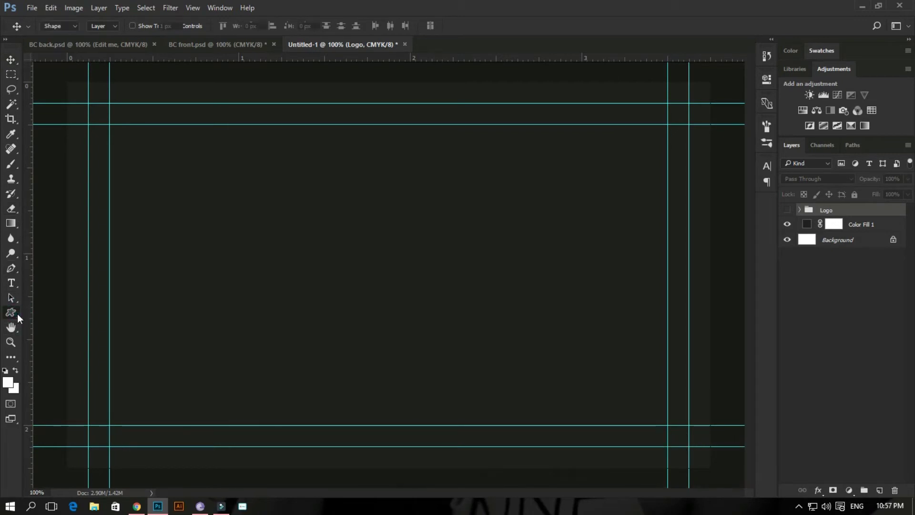
left_click(38, 313)
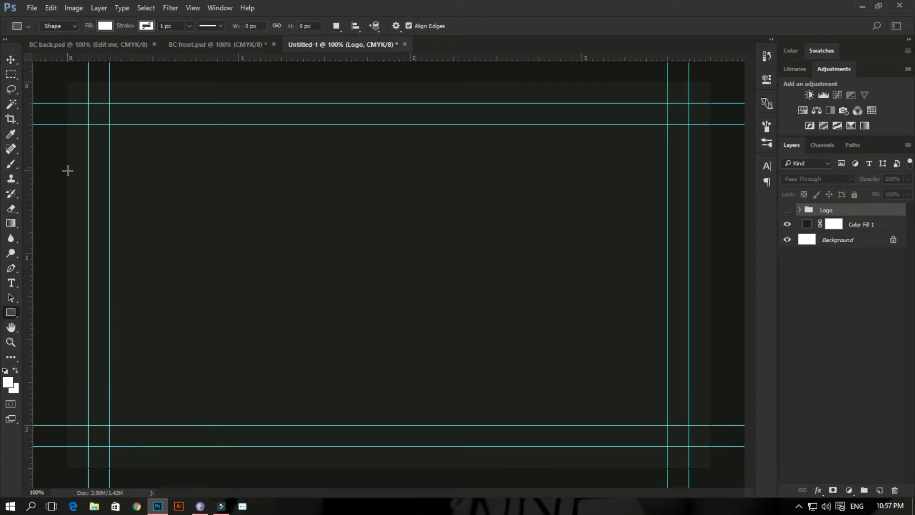
left_click(44, 162)
left_click_drag(56, 166, 233, 205)
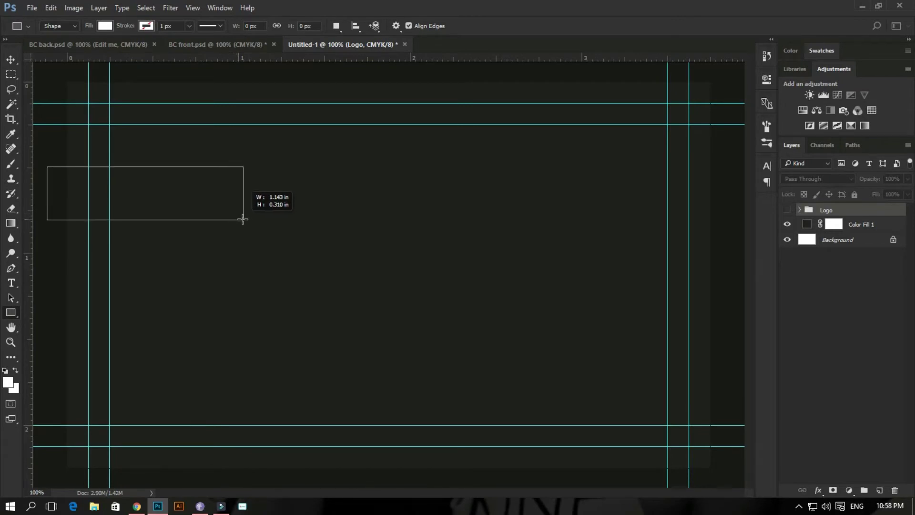
left_click_drag(232, 205, 247, 221)
- Round the banner rectangle's corners to 46 px
left_click(733, 75)
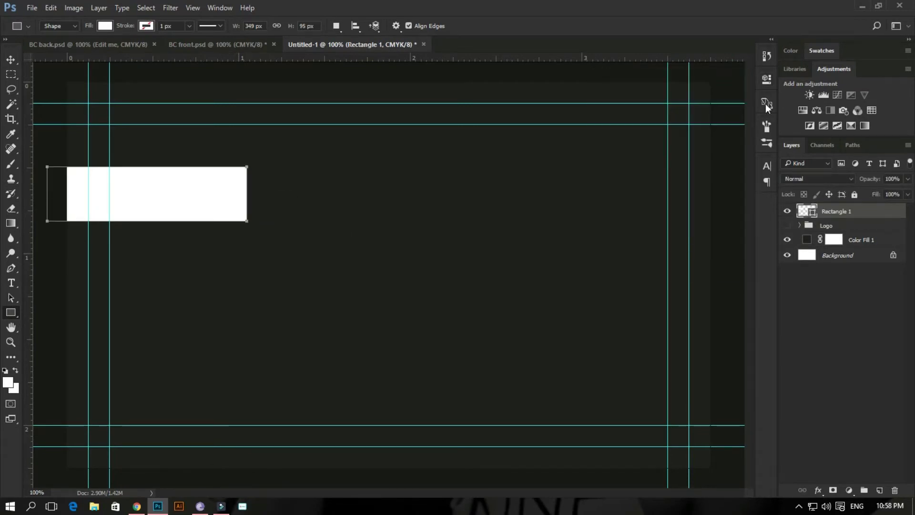
left_click(766, 80)
left_click_drag(697, 189, 726, 189)
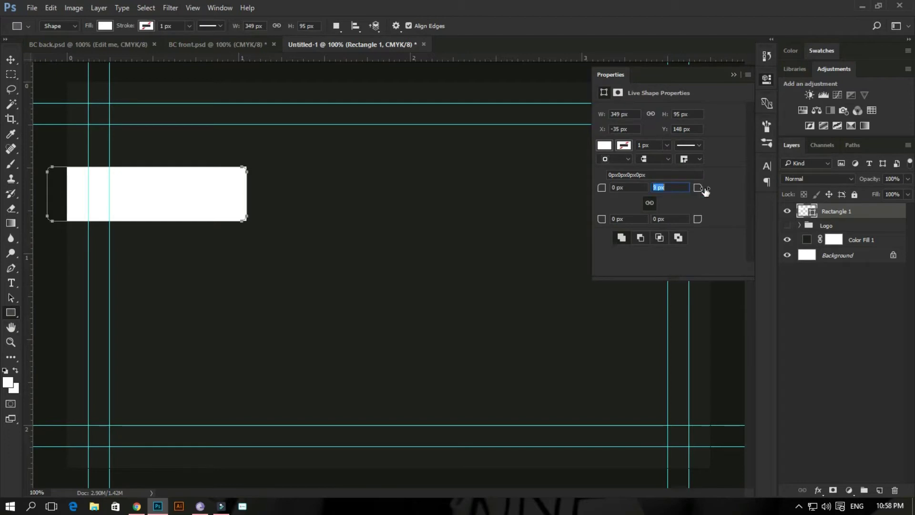
left_click(734, 75)
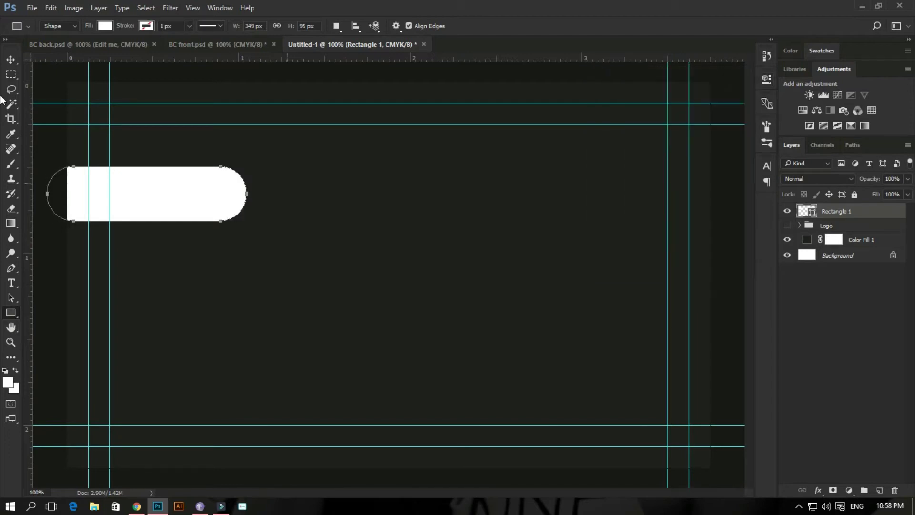
key("v")
left_click(185, 203)
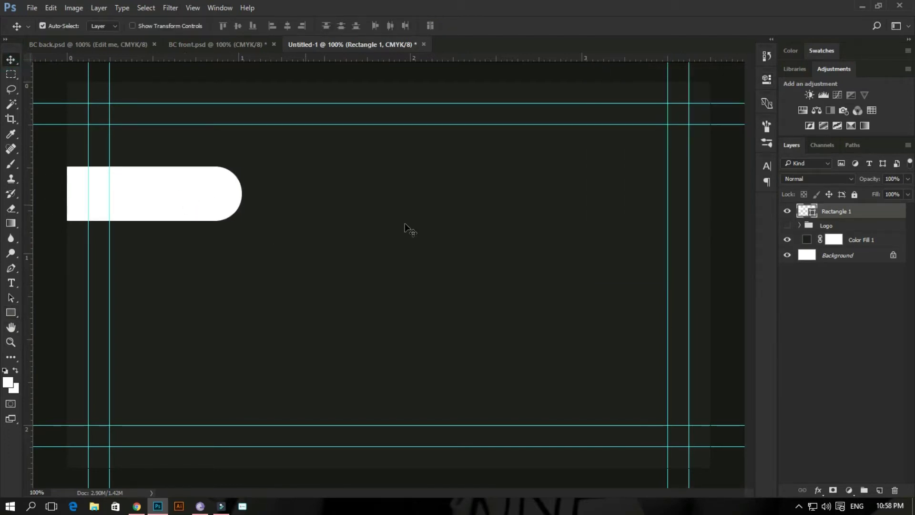
- Add a Pattern Overlay at 14% opacity and 77% scale to the banner
left_click(818, 490)
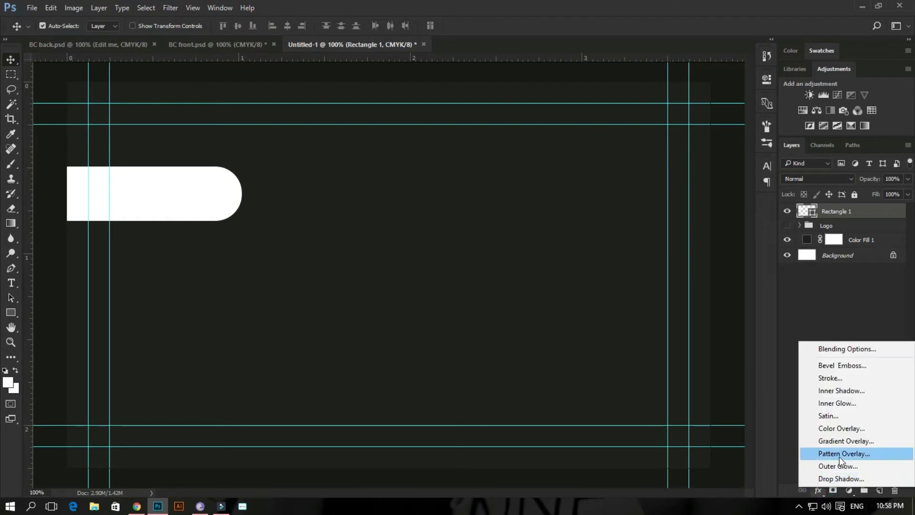
left_click(839, 456)
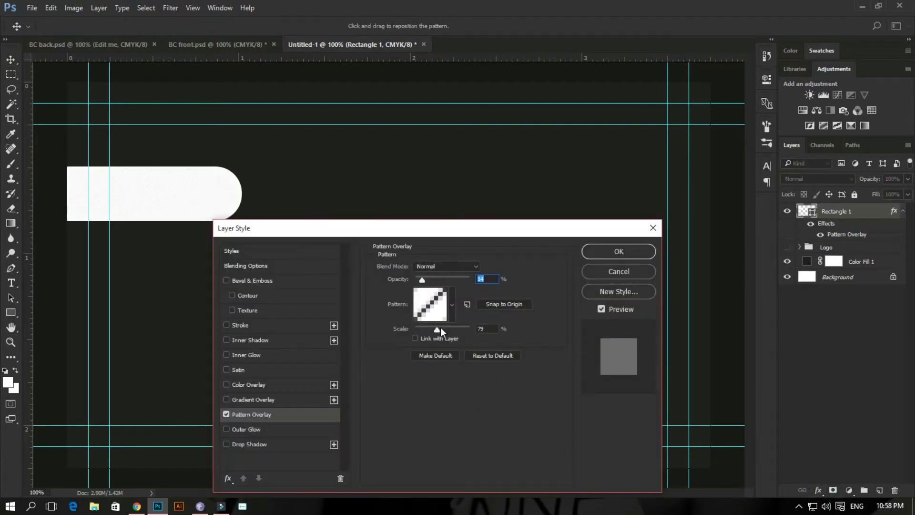
left_click_drag(440, 328, 437, 329)
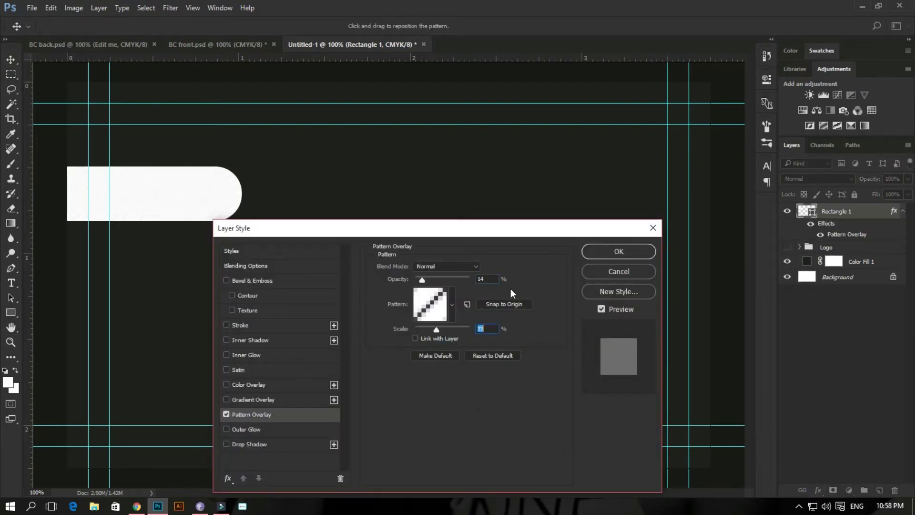
left_click(599, 254)
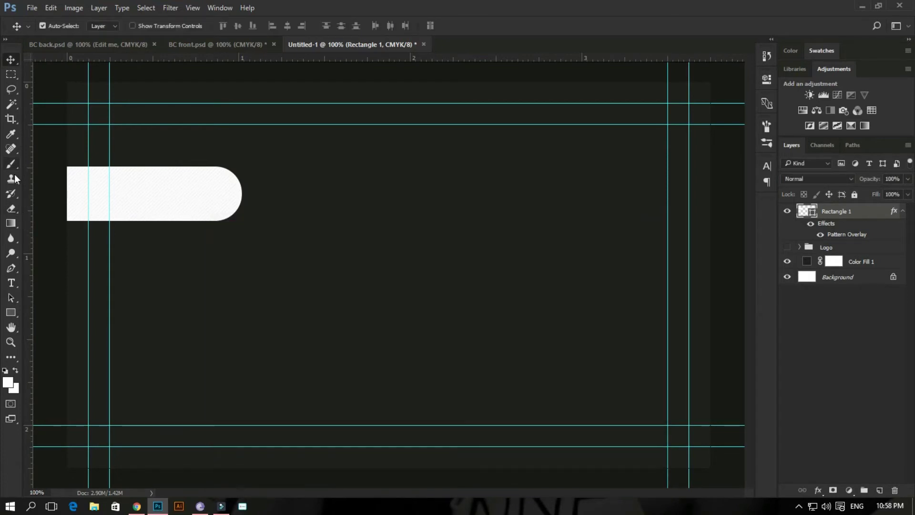
- Type the cardholder's name as a new text line below the banner
left_click(11, 282)
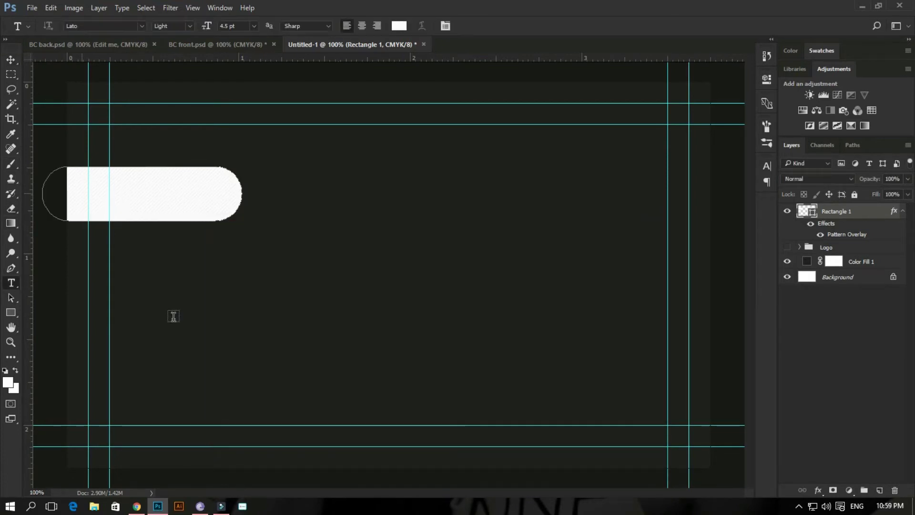
left_click(163, 316)
type("Mark")
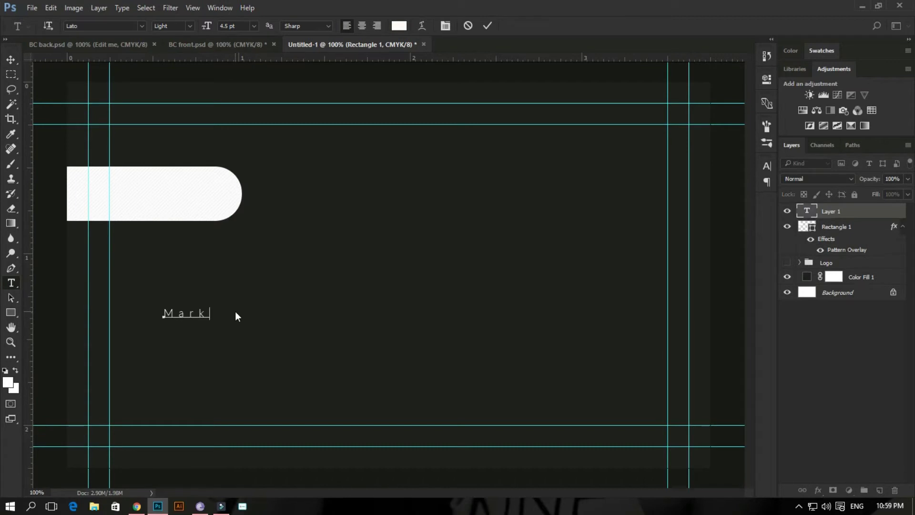
key("BackSpace")
key("BackSpace")
type("rk")
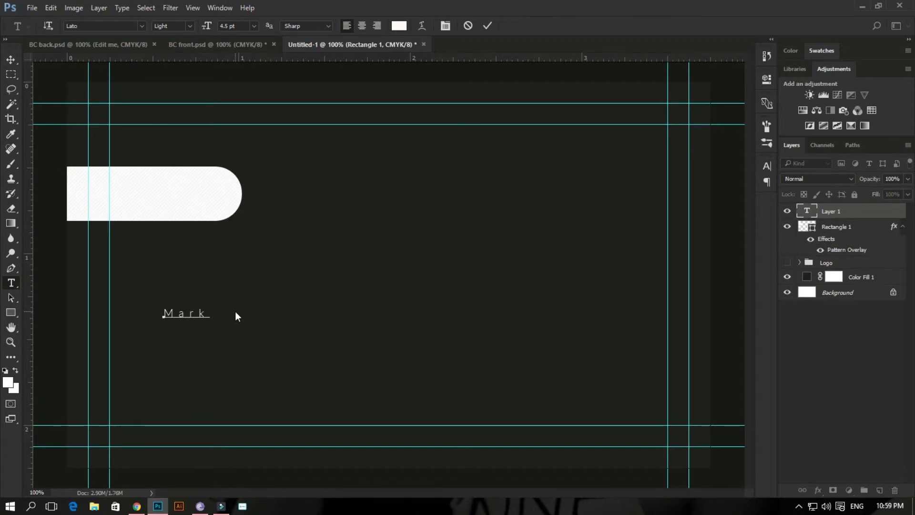
key("BackSpace")
key("BackSpace")
key("BackSpace")
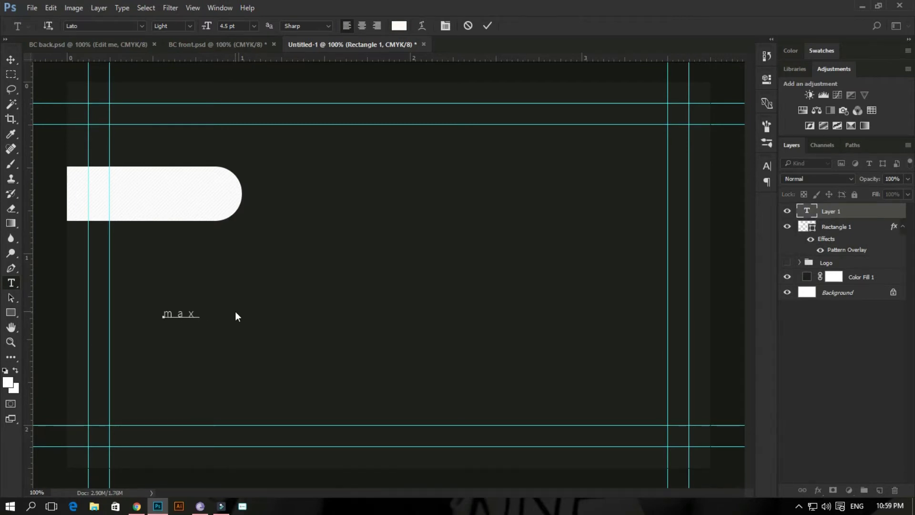
- Make the name all-caps Lato Medium 9.5 pt with 0 tracking and move it onto the banner
left_click(446, 27)
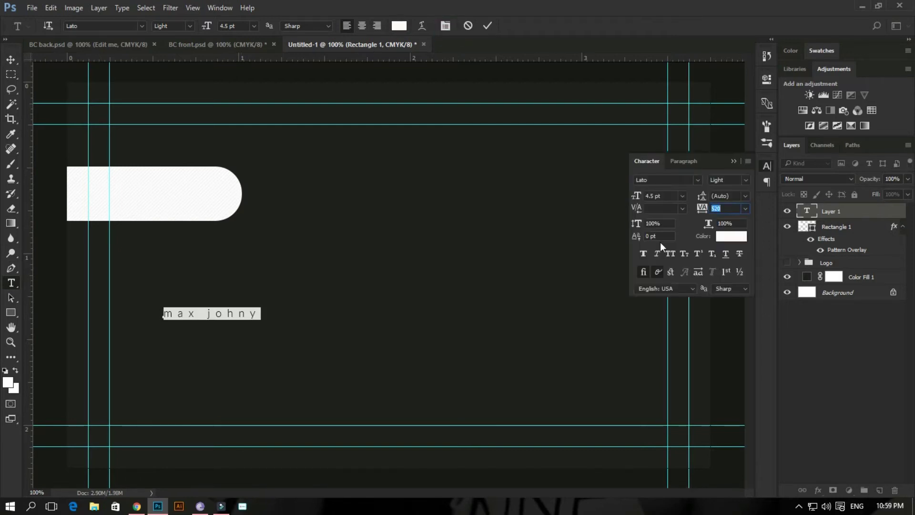
left_click(670, 253)
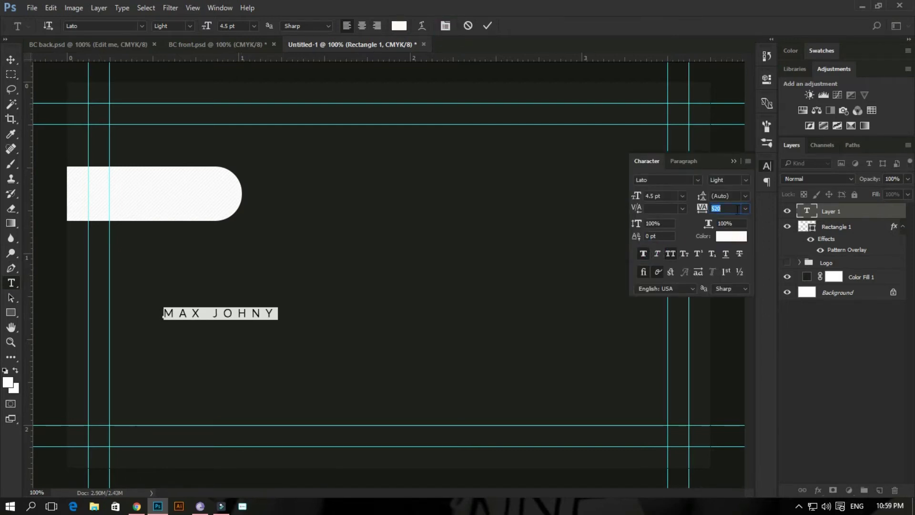
type("0")
key("Return")
left_click(746, 180)
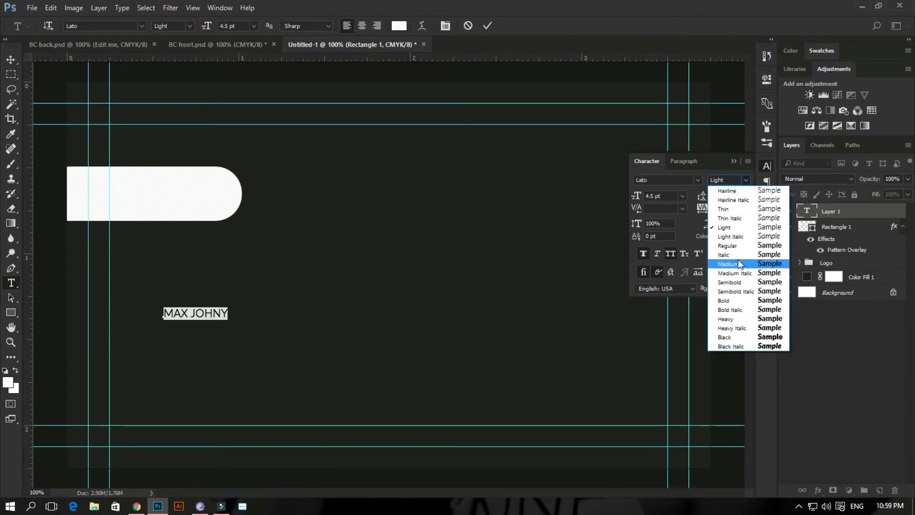
left_click(729, 263)
left_click_drag(640, 200, 642, 204)
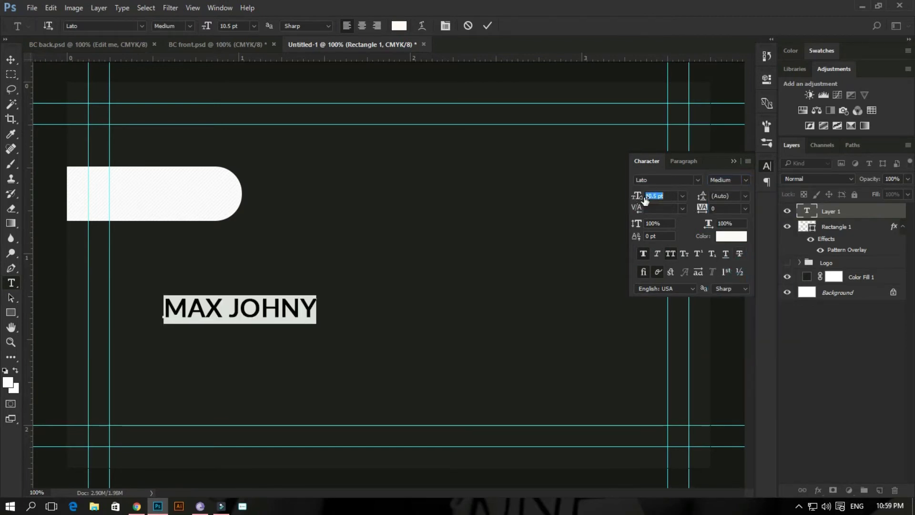
type("9.5")
left_click_drag(234, 362, 179, 242)
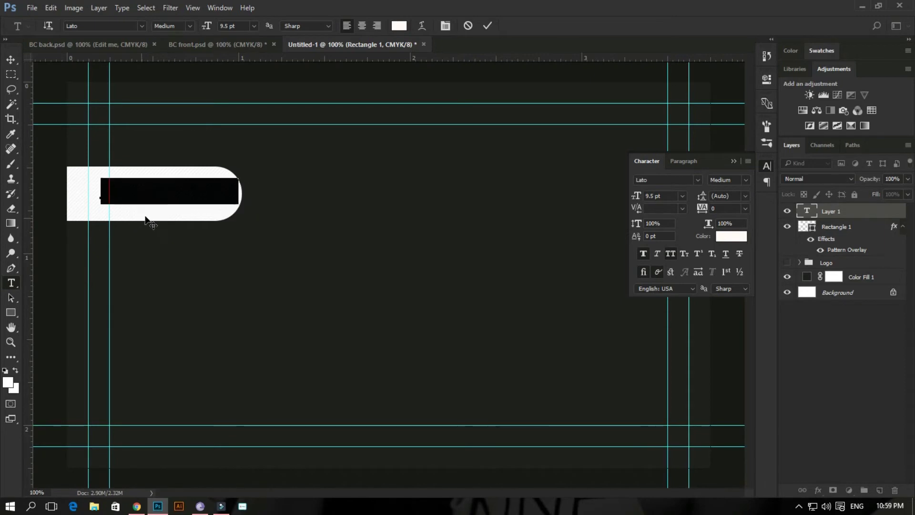
- Commit the name and give it a dark text colour
left_click(487, 26)
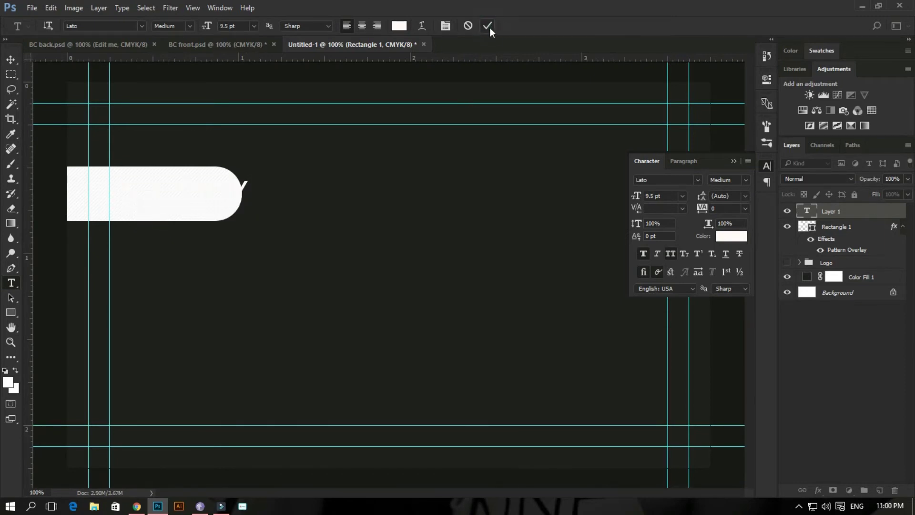
left_click(399, 25)
left_click(566, 353)
left_click(823, 221)
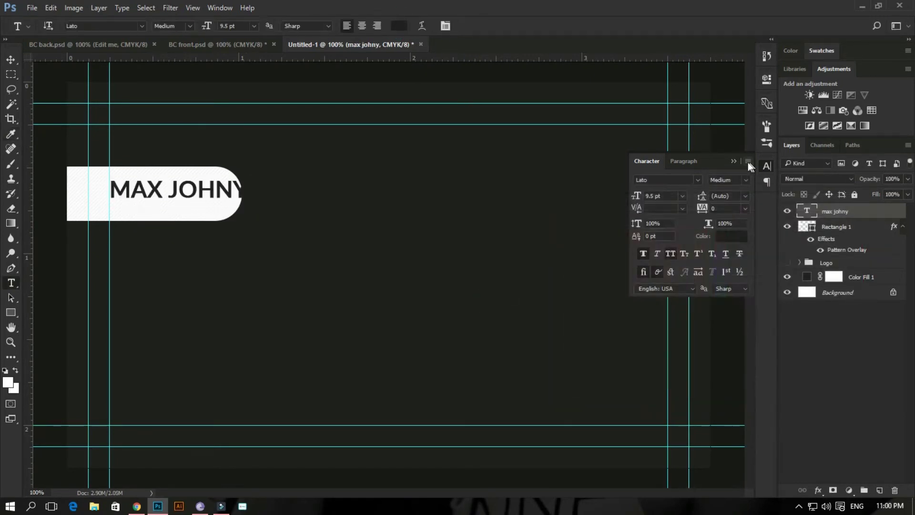
left_click(767, 166)
left_click(836, 228)
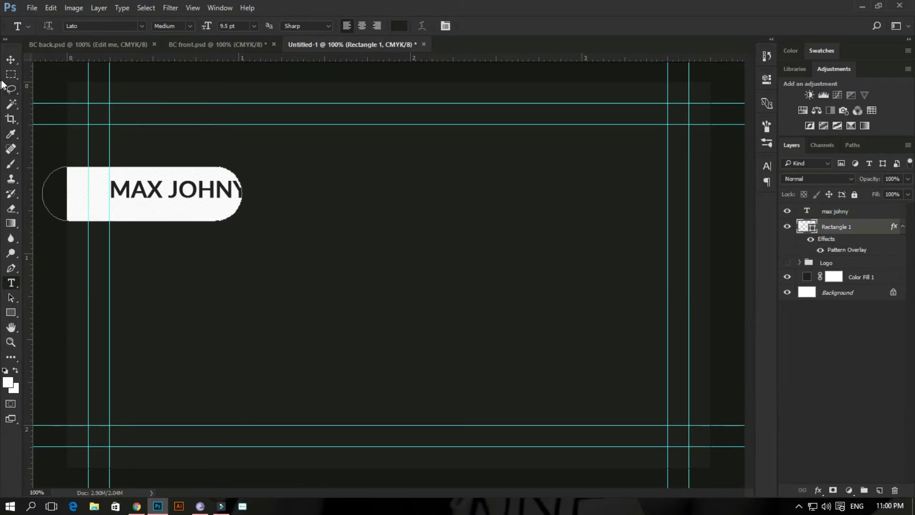
- Nudge the white banner right and extend its left anchor points further left
left_click(10, 294)
left_click(260, 239)
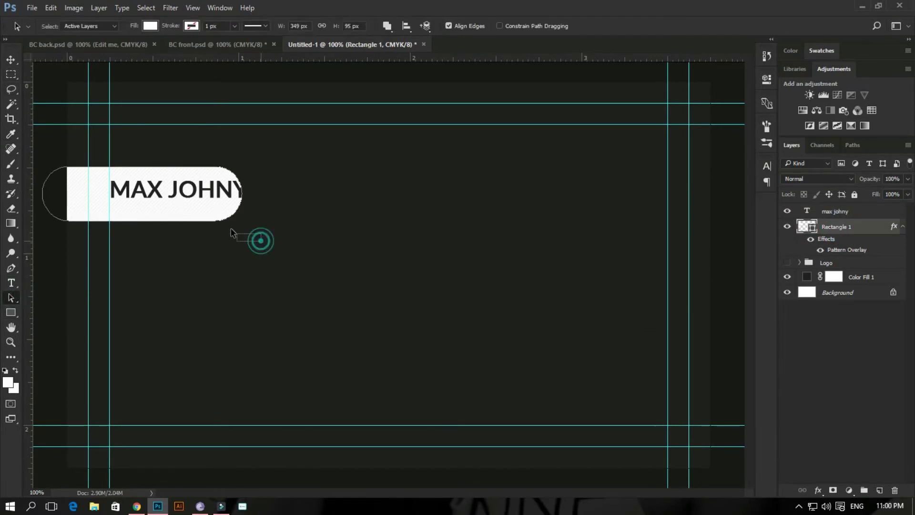
left_click(203, 165)
key("Right")
key("Right")
key("Right")
key("Right")
key("Right")
key("Right")
key("Right")
key("Right")
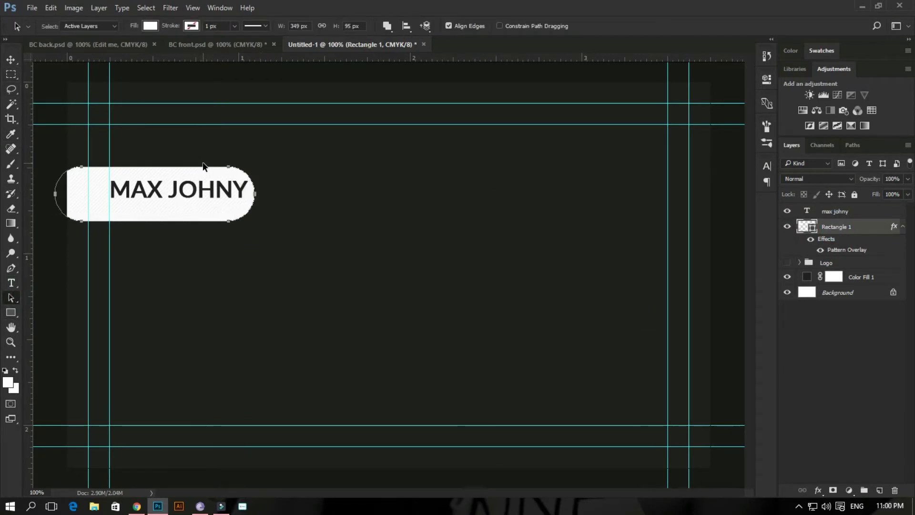
key("Right")
key("Right")
key("Right")
key("Right")
key("Right")
key("Right")
right_click(10, 297)
left_click(72, 308)
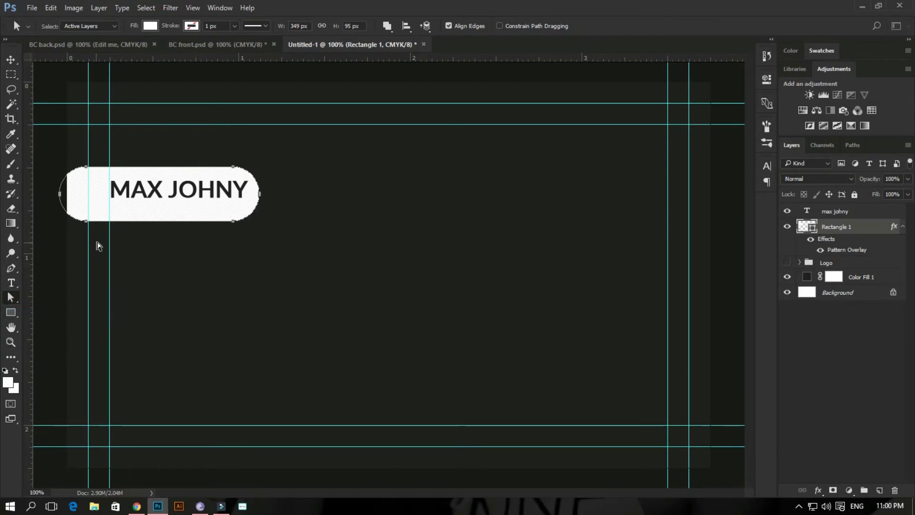
left_click_drag(96, 244, 41, 153)
key("shift+Left")
key("shift+Left")
key("shift+Left")
key("shift+Left")
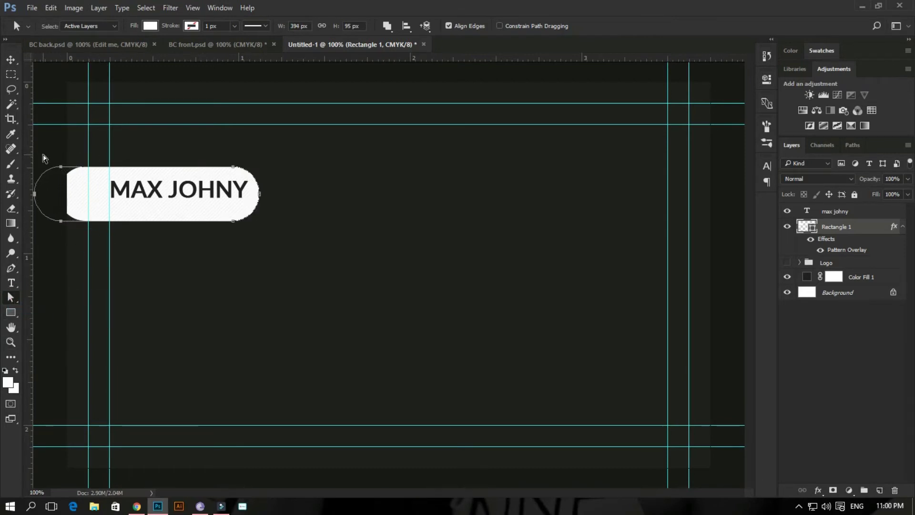
key("shift+Left")
left_click(322, 285)
left_click(11, 59)
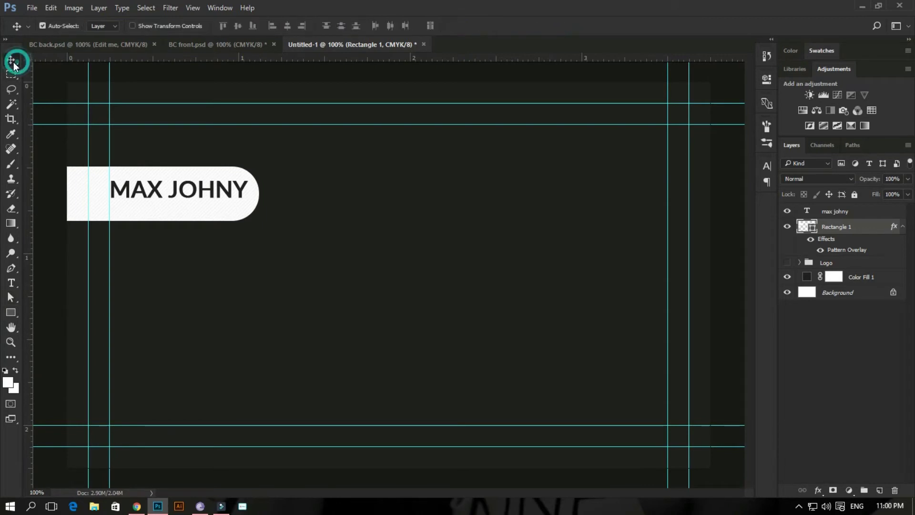
left_click(859, 215, "shift")
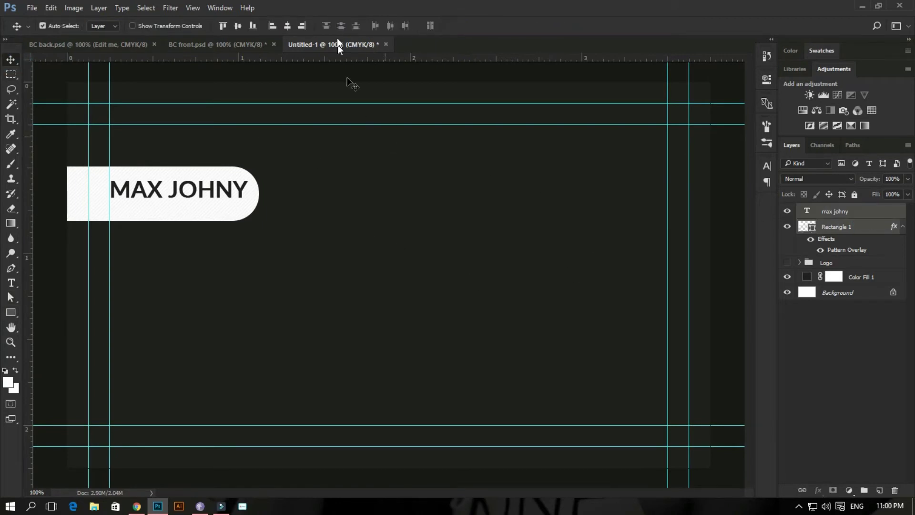
left_click(237, 26)
left_click(288, 26)
left_click(874, 227)
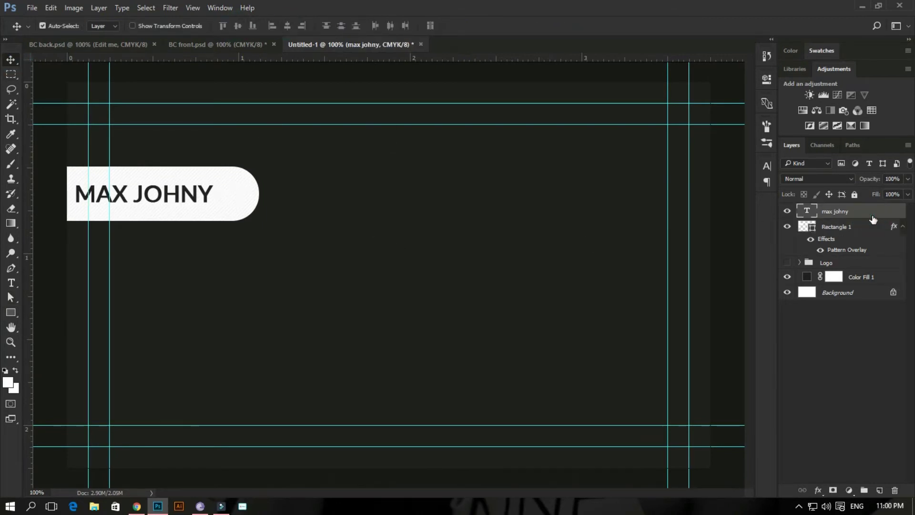
key("shift+Right")
key("shift+Right")
key("shift+Right")
key("shift+Right")
key("shift+Right")
key("Right")
key("Right")
key("Right")
key("Right")
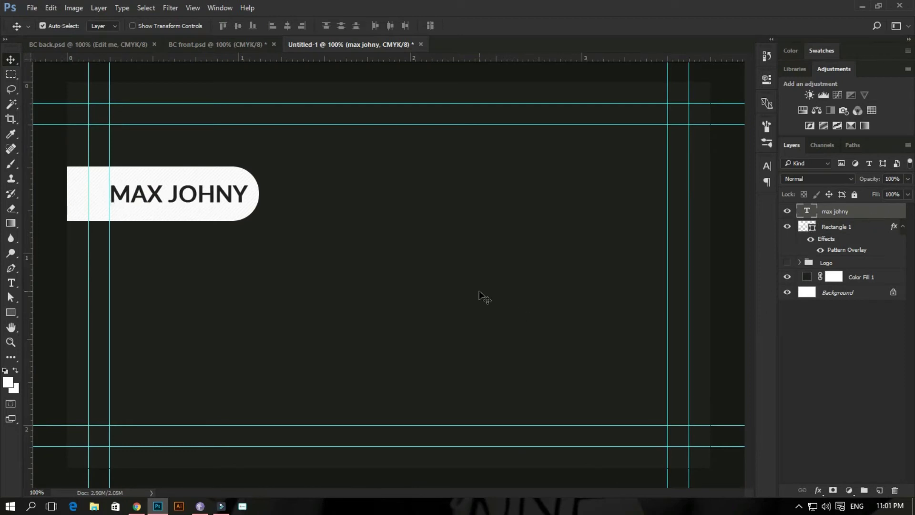
left_click(479, 291)
left_click(124, 47)
- Duplicate the four Shape 1 contact icon layers from BC back.psd into Untitled-1
left_click(131, 256)
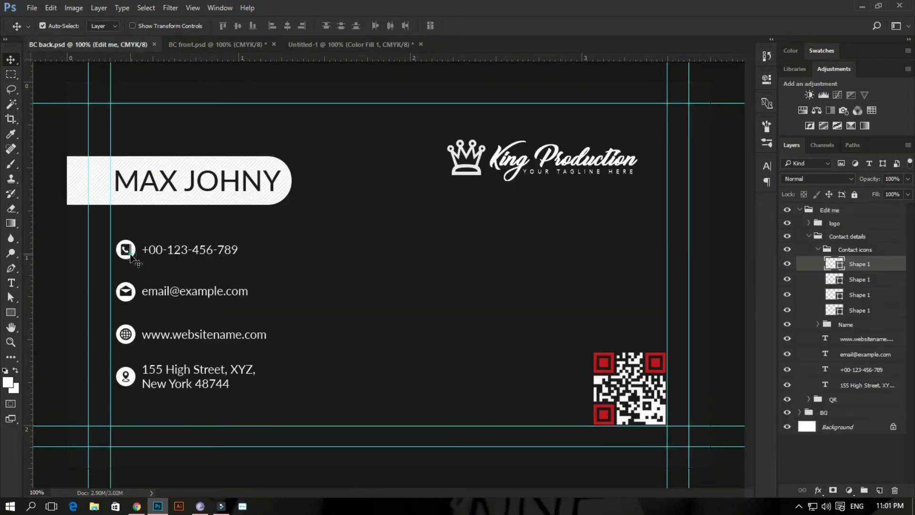
left_click(881, 312, "shift")
right_click(877, 310)
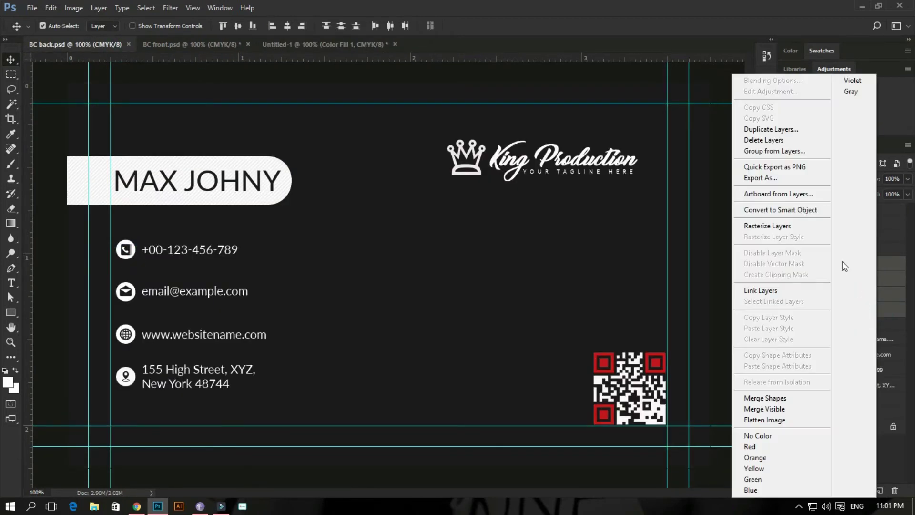
left_click(795, 129)
left_click(460, 190)
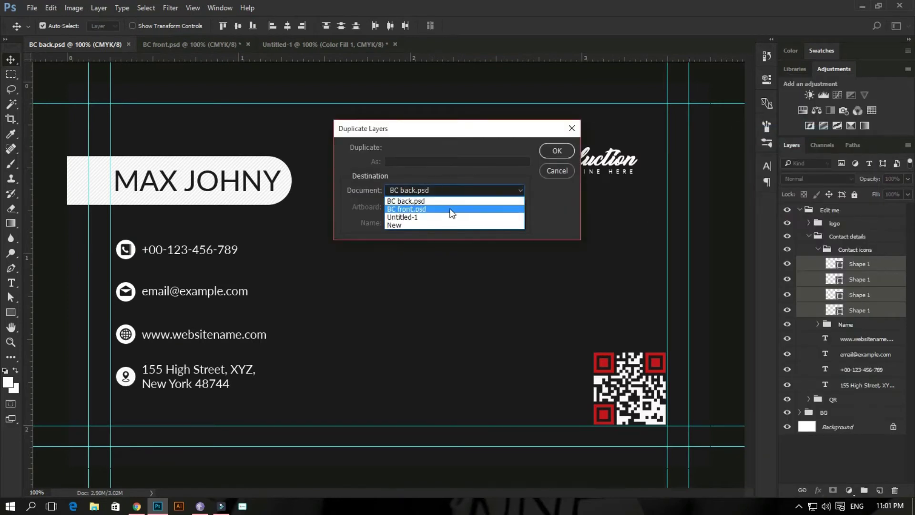
left_click(446, 220)
left_click(555, 151)
left_click(314, 45)
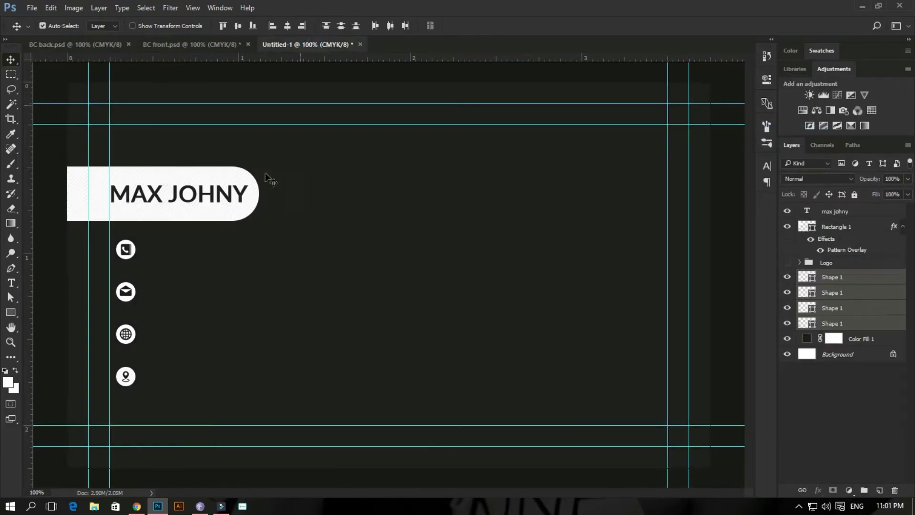
- Type a white 7 pt placeholder phone number beside the phone icon
left_click(11, 282)
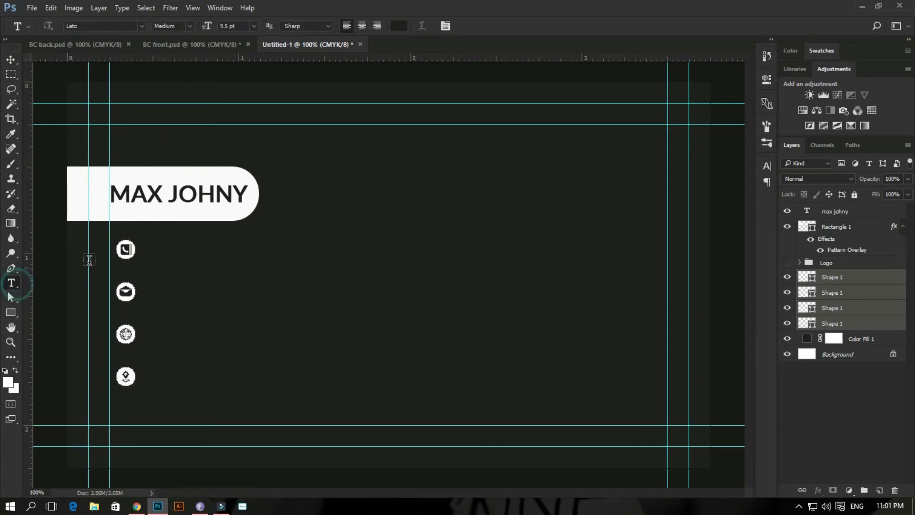
left_click(176, 250)
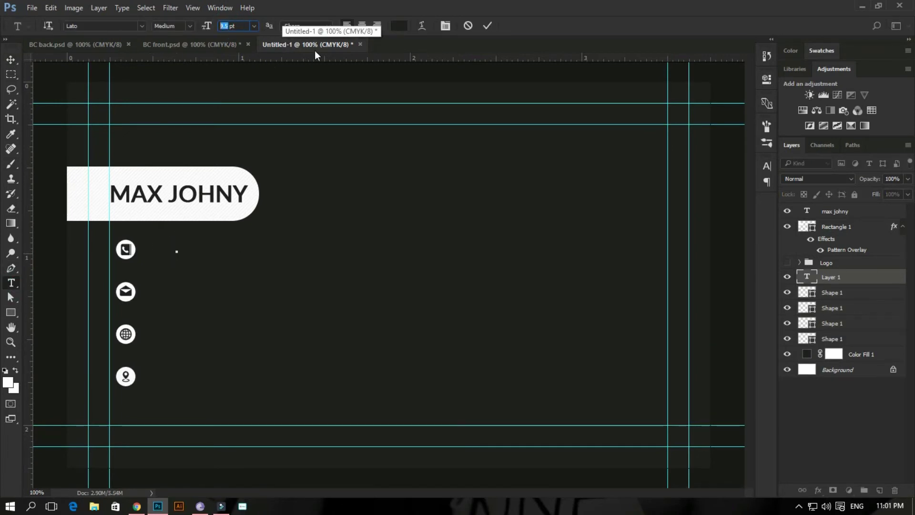
type("7")
left_click(184, 248)
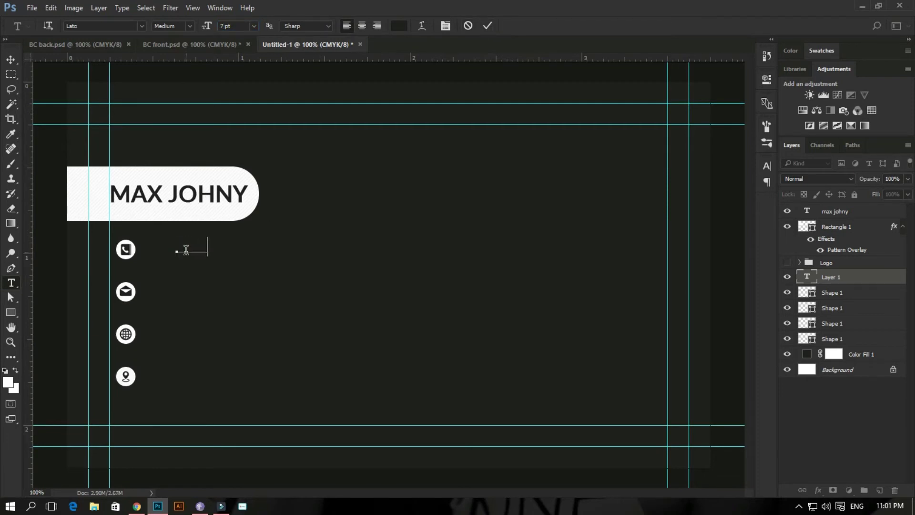
type("+00")
key("ctrl+a")
left_click(400, 26)
left_click(563, 227)
left_click(806, 222)
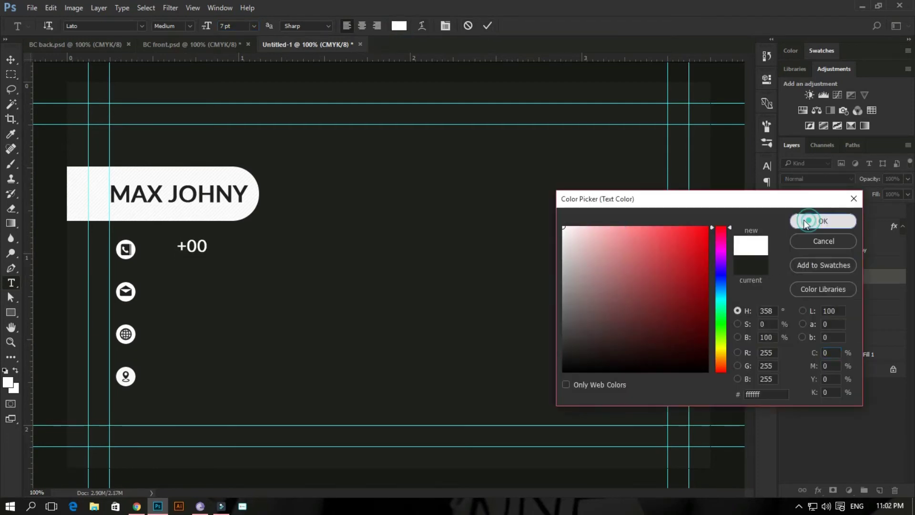
left_click(216, 243)
type("-")
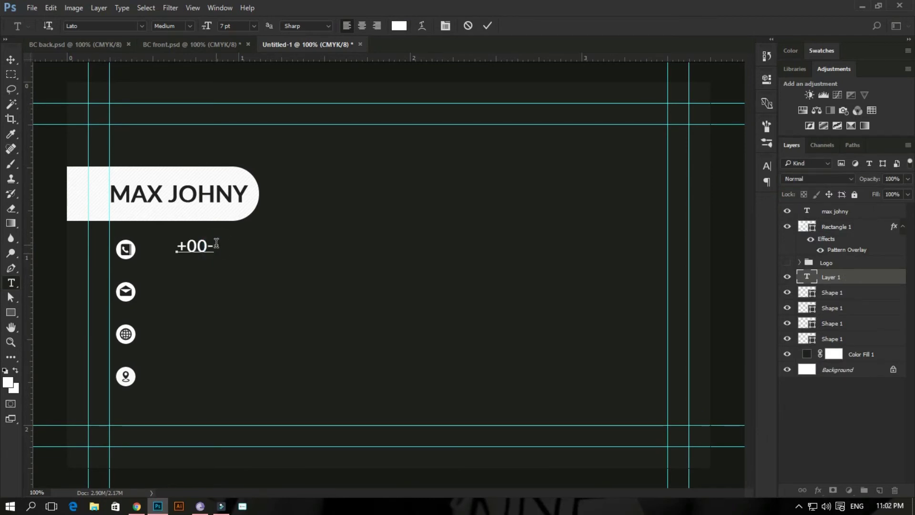
type("123-456-789")
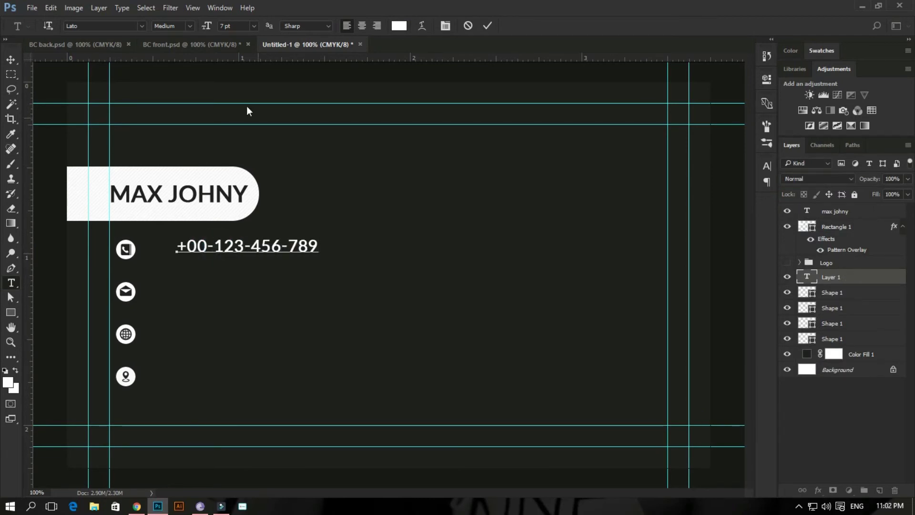
- Remove faux bold from the phone number text and commit it
key("ctrl+a")
left_click(446, 27)
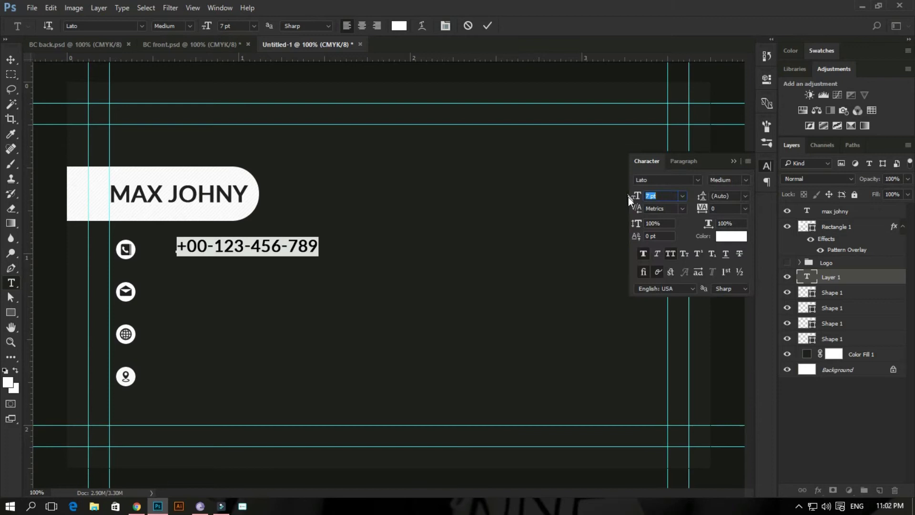
left_click(644, 254)
left_click(734, 162)
left_click(487, 26)
- Align the phone number with its icon and Alt-drag a copy beside the envelope icon
key("v")
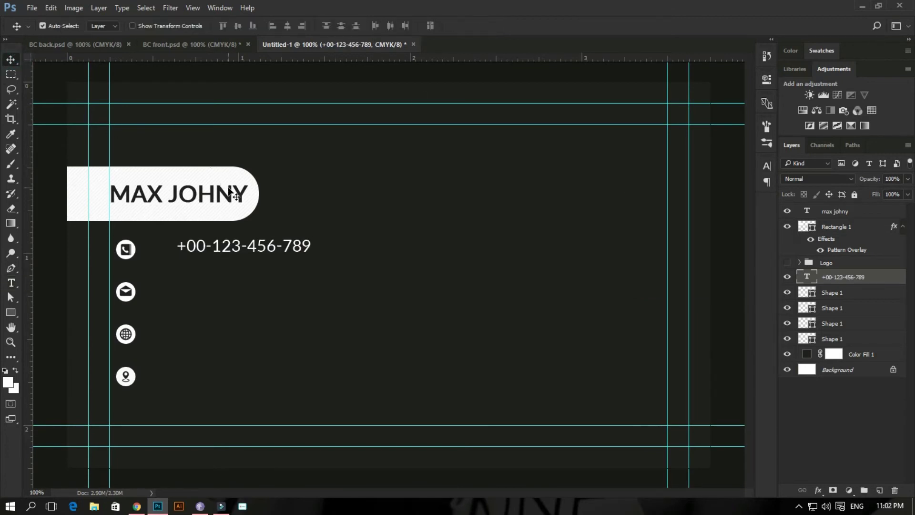
key("Left")
key("Left")
key("shift+Left")
key("shift+Left")
key("shift+Left")
key("Left")
key("Left")
key("Left")
key("Down")
key("Down")
key("Down")
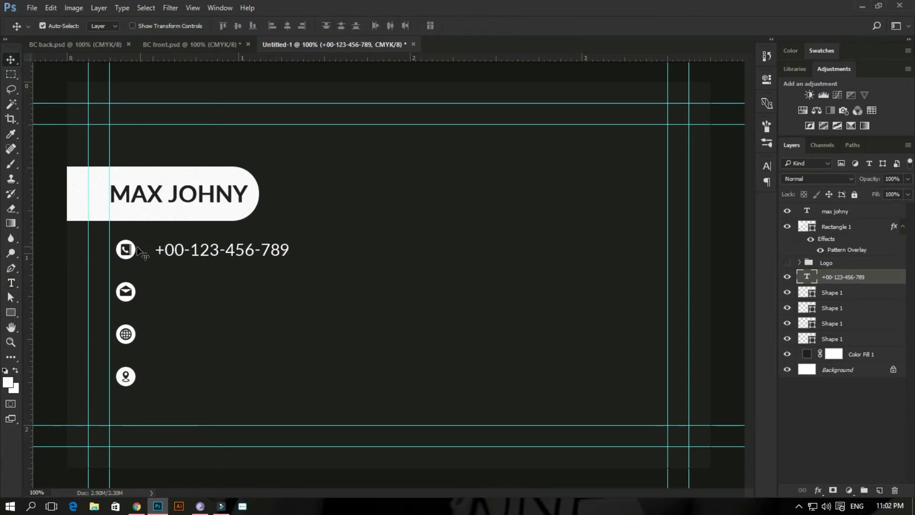
left_click(127, 249, "shift")
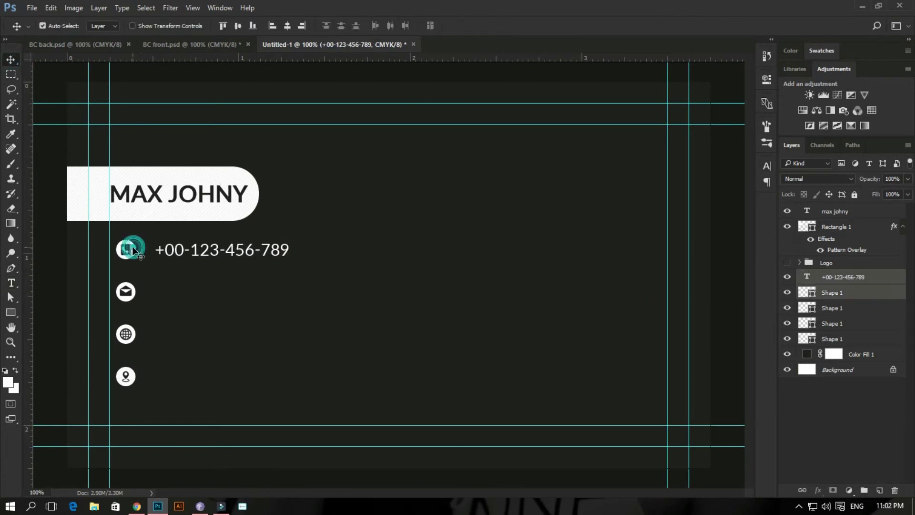
left_click(238, 26)
left_click(289, 251)
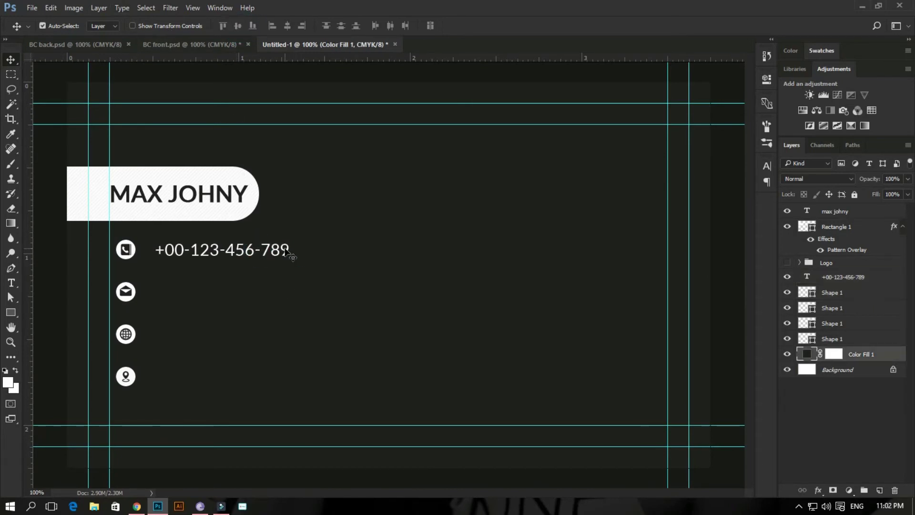
left_click_drag(289, 252, 294, 293)
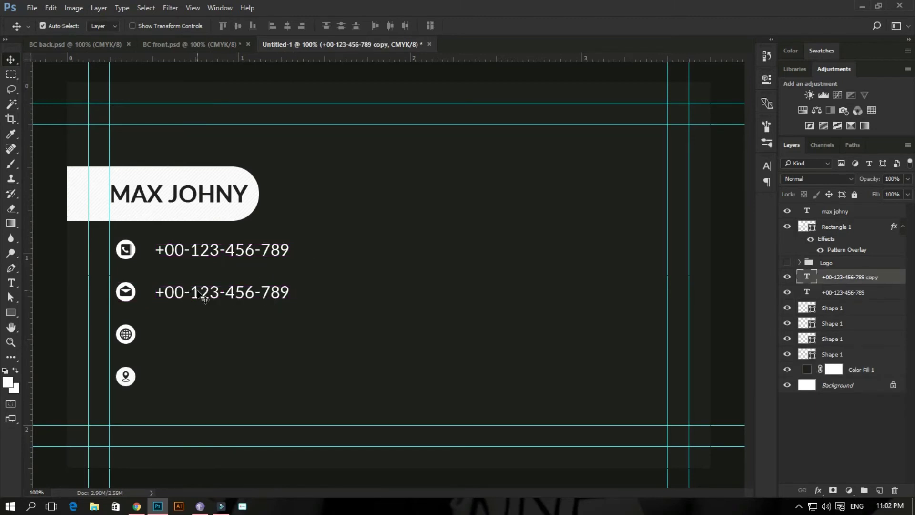
- Align the copied line with the envelope icon and change it to a placeholder e-mail address
left_click(126, 291, "shift")
left_click(239, 29)
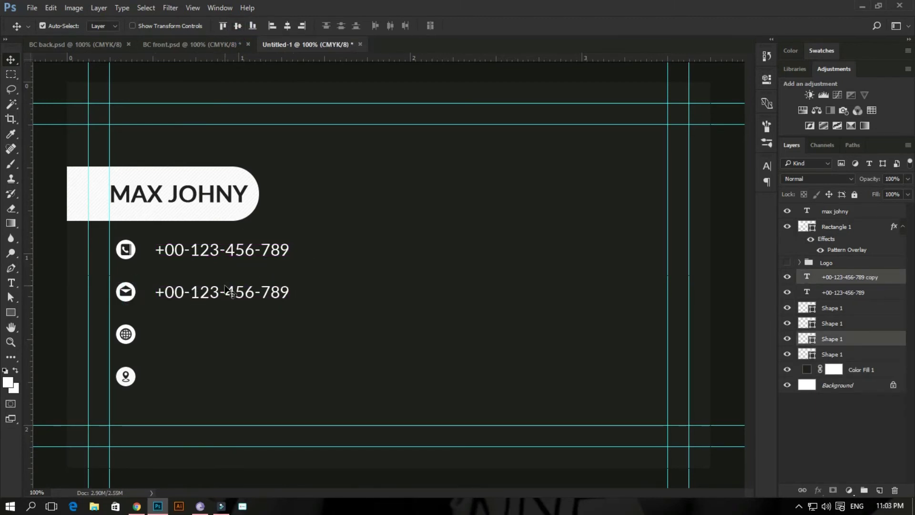
double_click(807, 277)
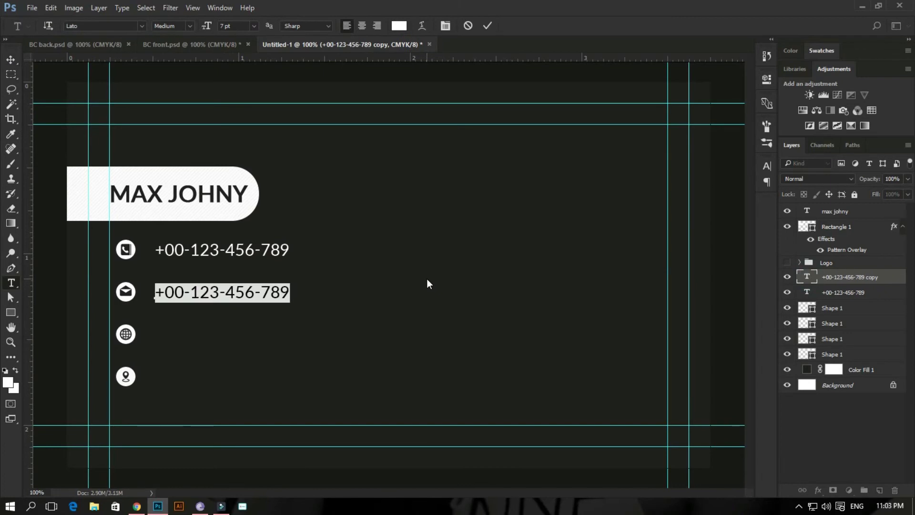
type("E")
key("BackSpace")
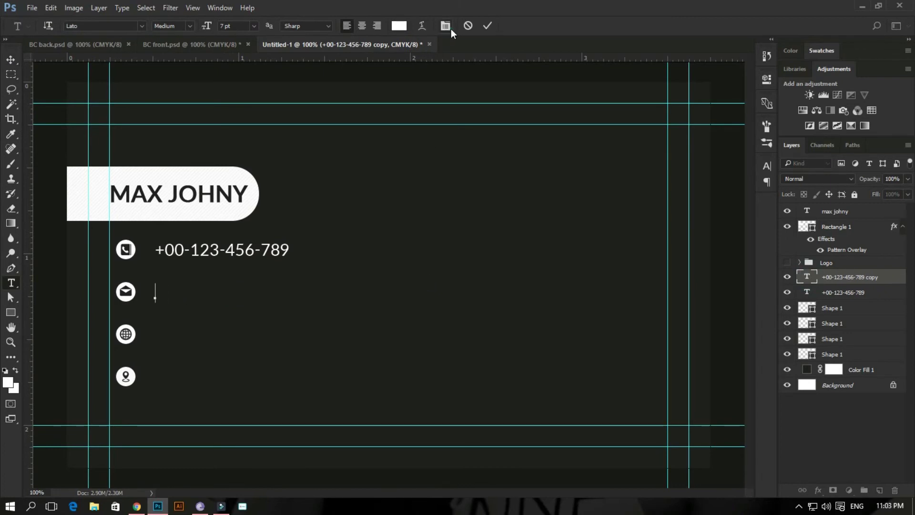
left_click(445, 26)
left_click(734, 157)
type("@exam")
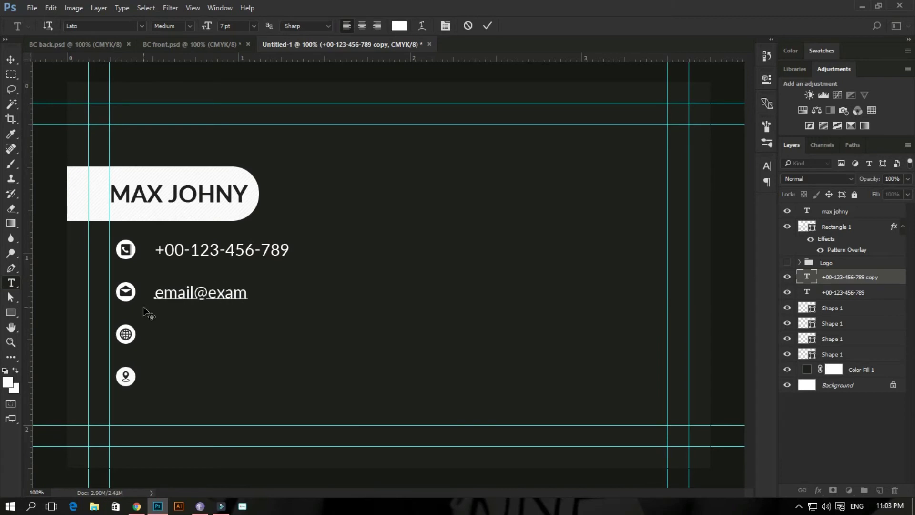
type("ple.com")
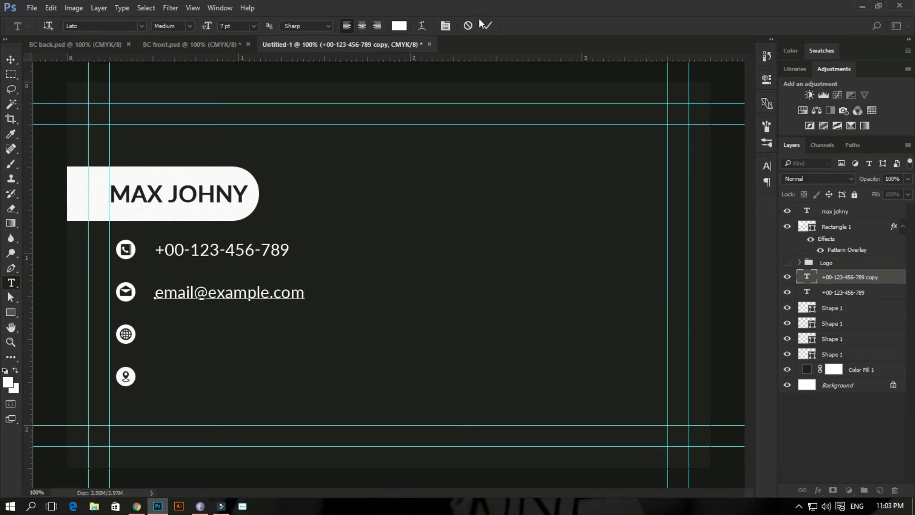
key("ctrl+Return")
key("v")
left_click_drag(266, 300, 256, 340)
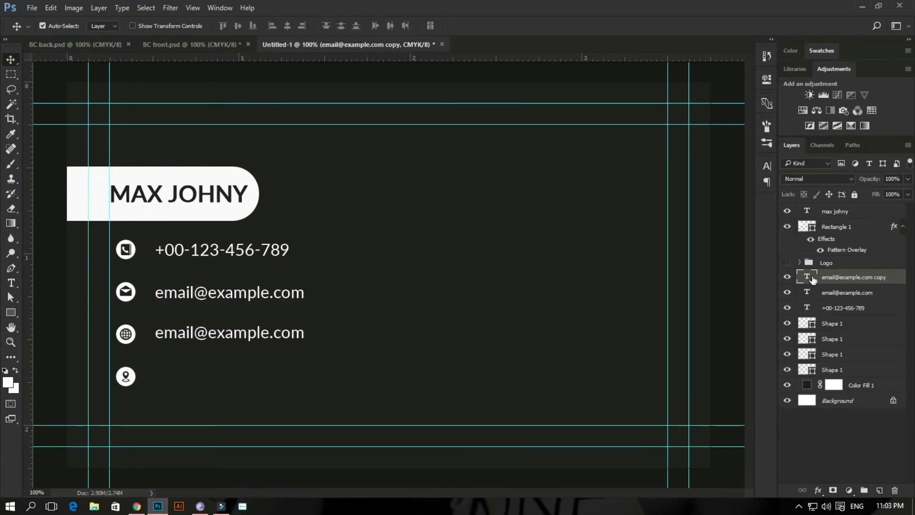
double_click(807, 277)
type("we.")
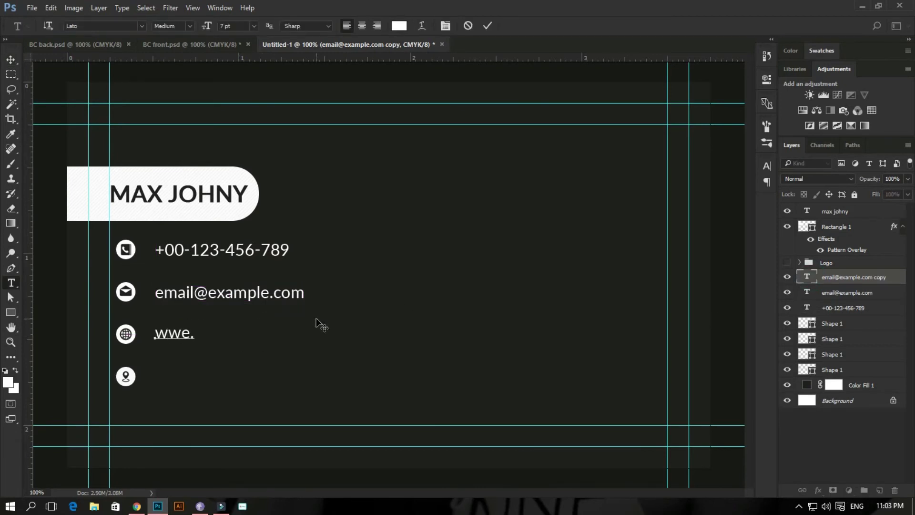
type("bsite")
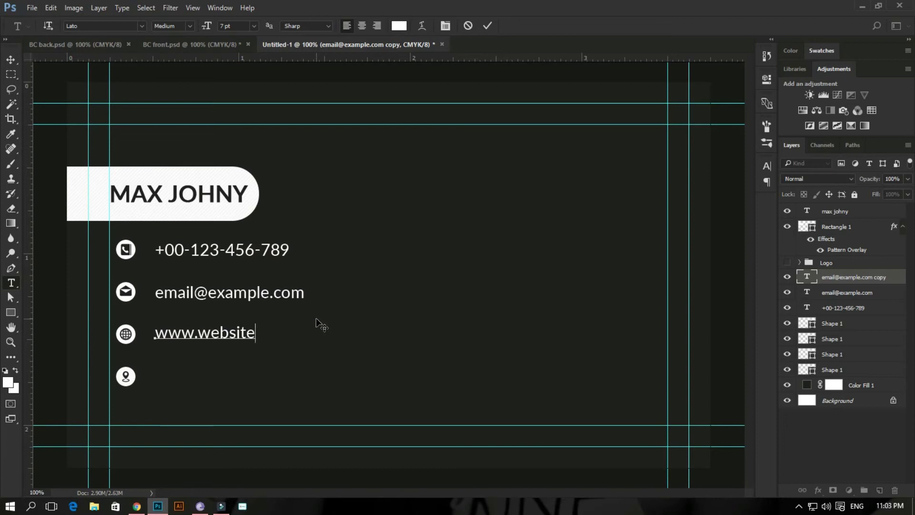
key("BackSpace")
key("BackSpace")
key("BackSpace")
type("domain.")
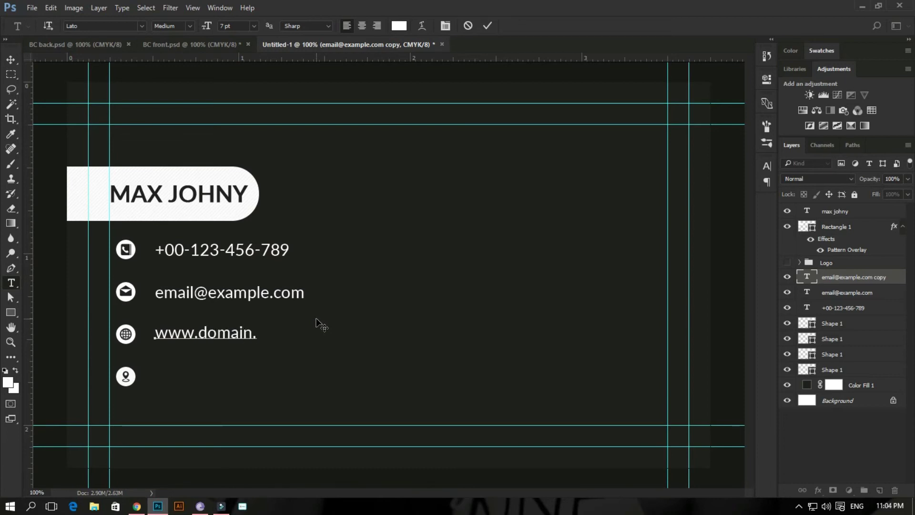
type("com")
left_click(488, 25)
key("v")
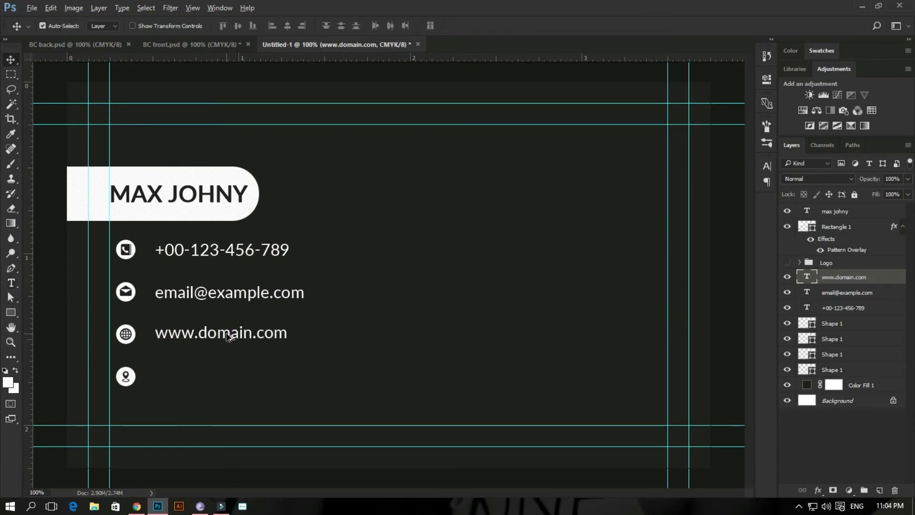
- Add a 'Your address here' copy by the location icon and align the website line
left_click_drag(224, 332, 224, 377)
double_click(815, 279)
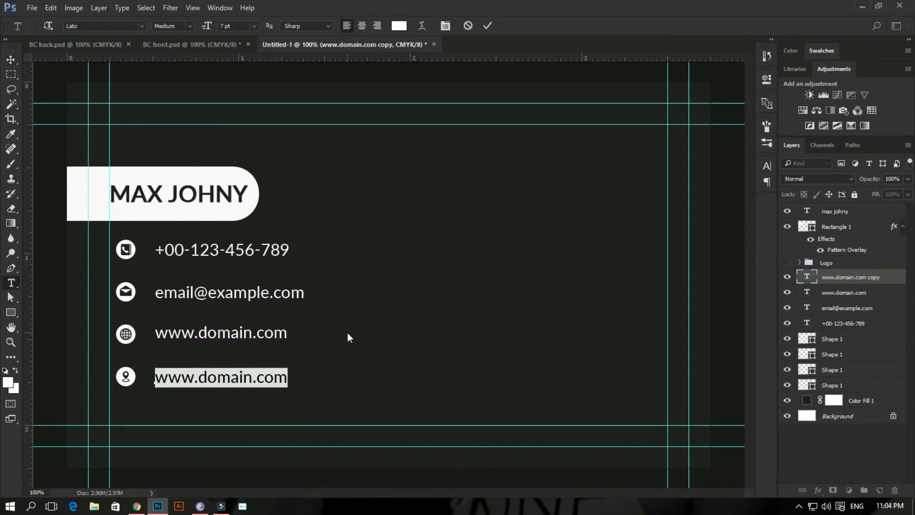
type("Your")
type(" addr")
key("BackSpace")
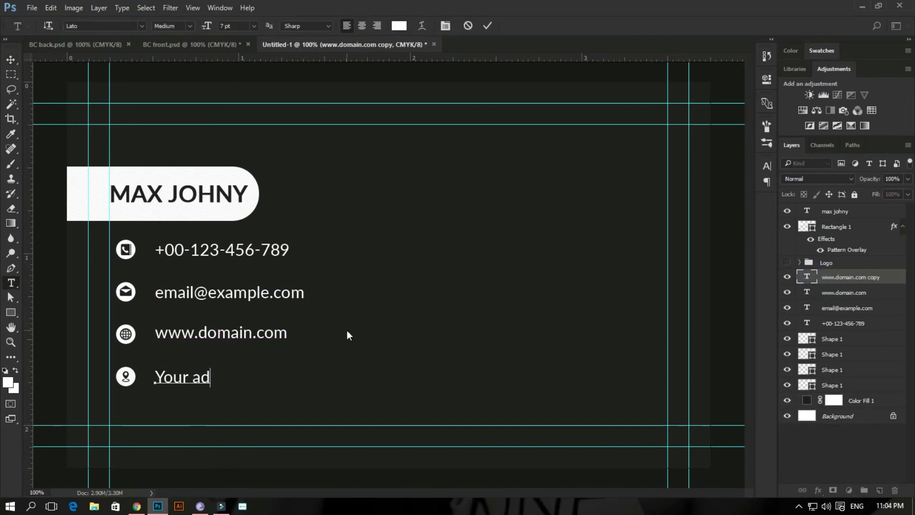
type("dress here")
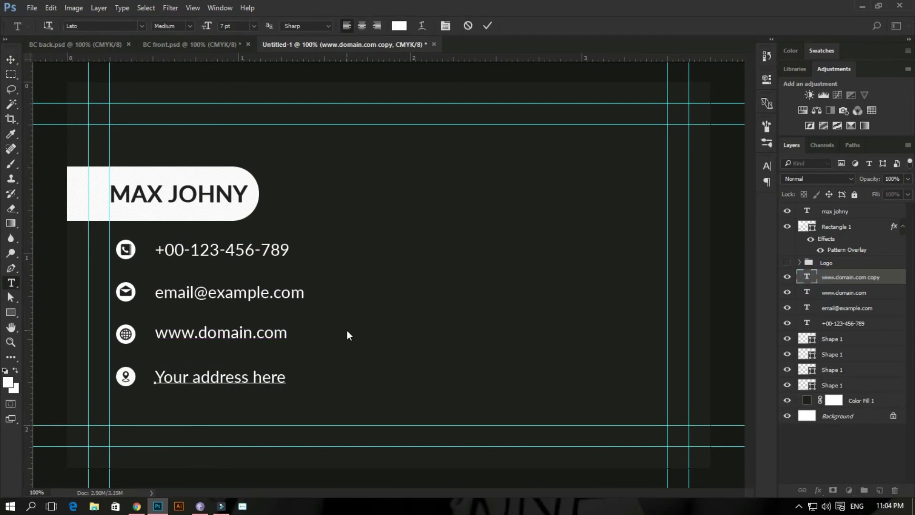
left_click(487, 26)
key("v")
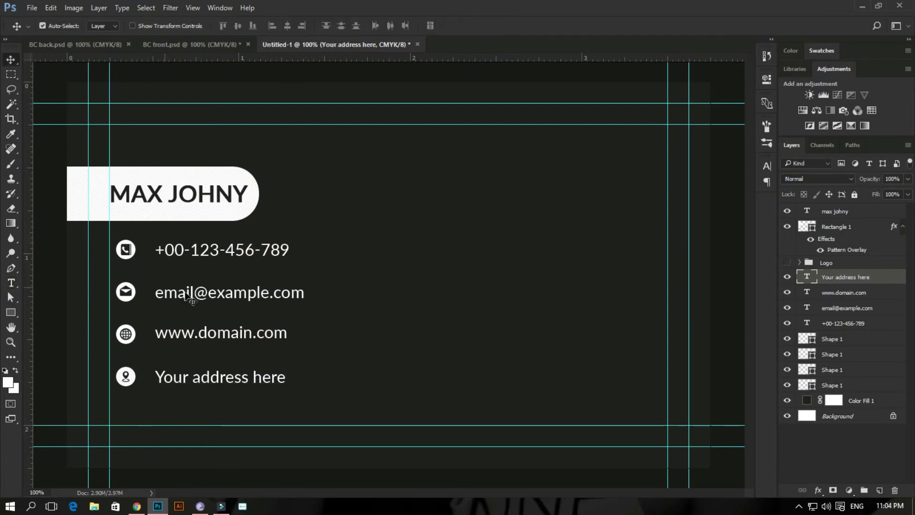
left_click(187, 333)
left_click(128, 334, "shift")
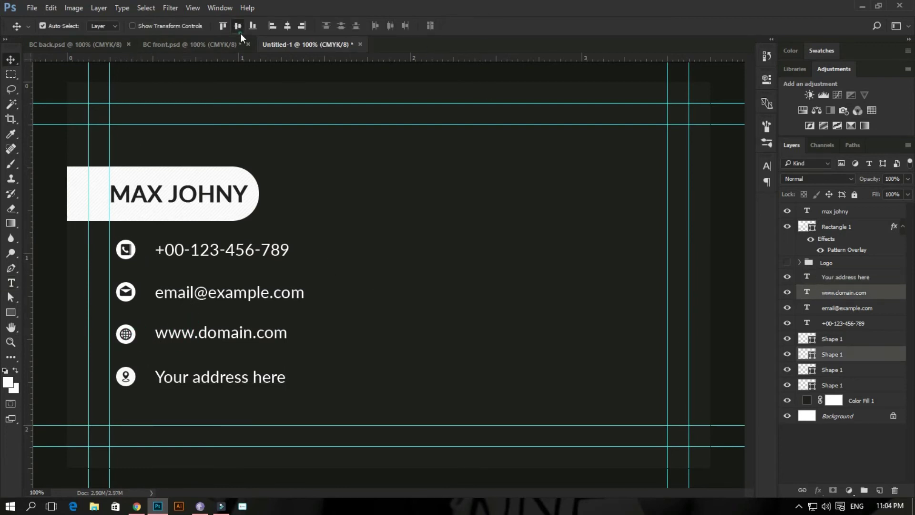
left_click(210, 379)
- Group the four icon shape layers and name the group Contact icons
left_click(131, 377, "shift")
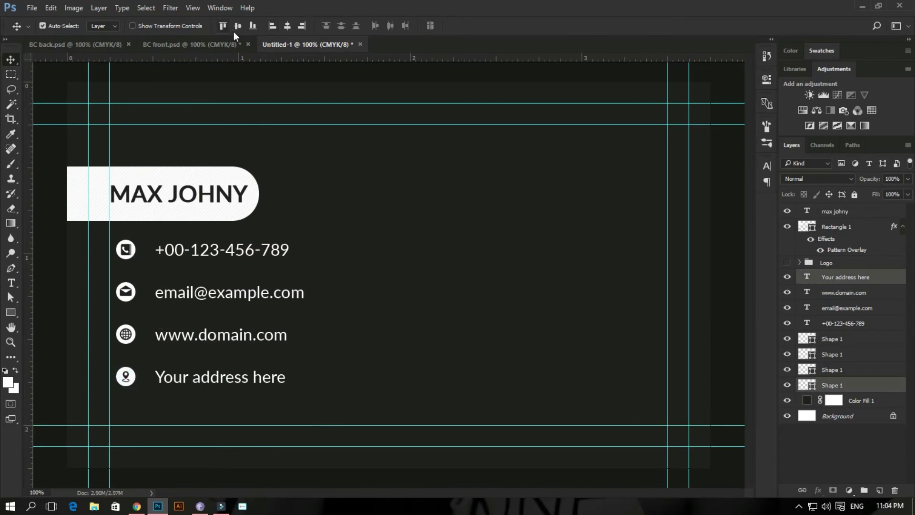
left_click(407, 267)
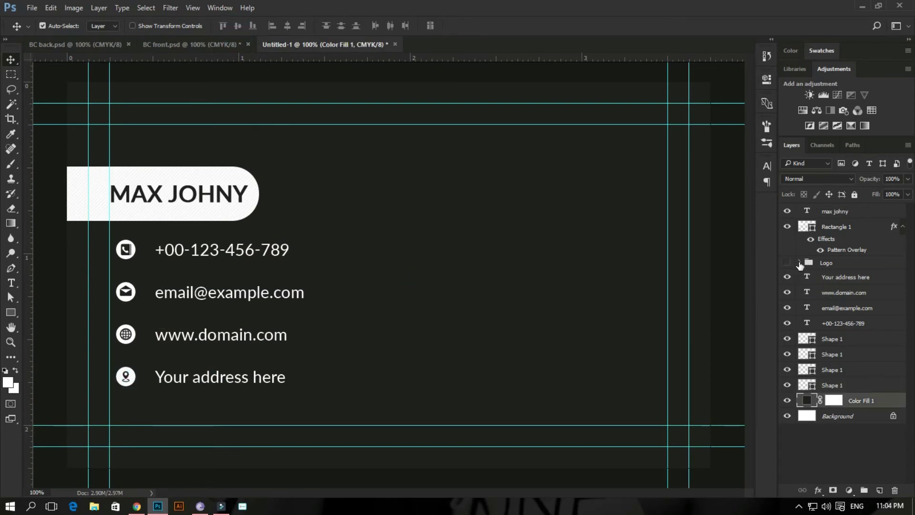
left_click(835, 338)
left_click(847, 385, "shift")
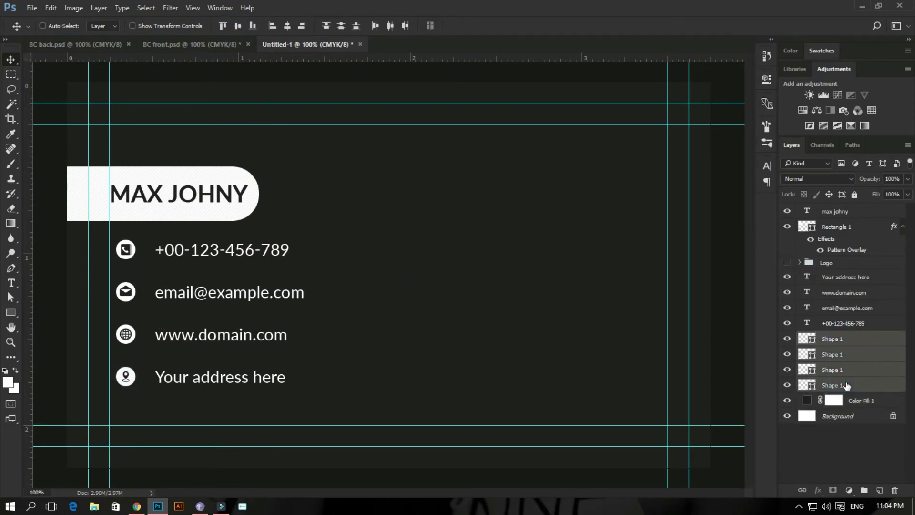
key("ctrl+g")
double_click(831, 338)
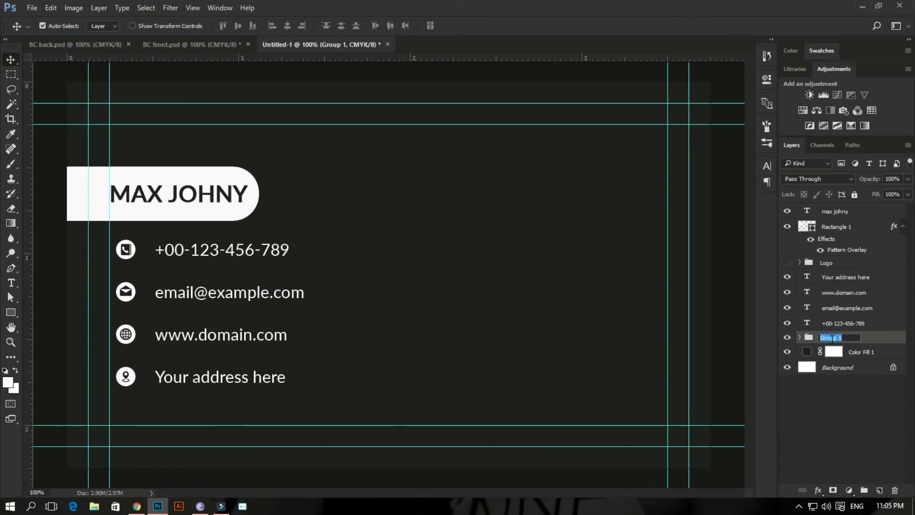
type("Contact ico")
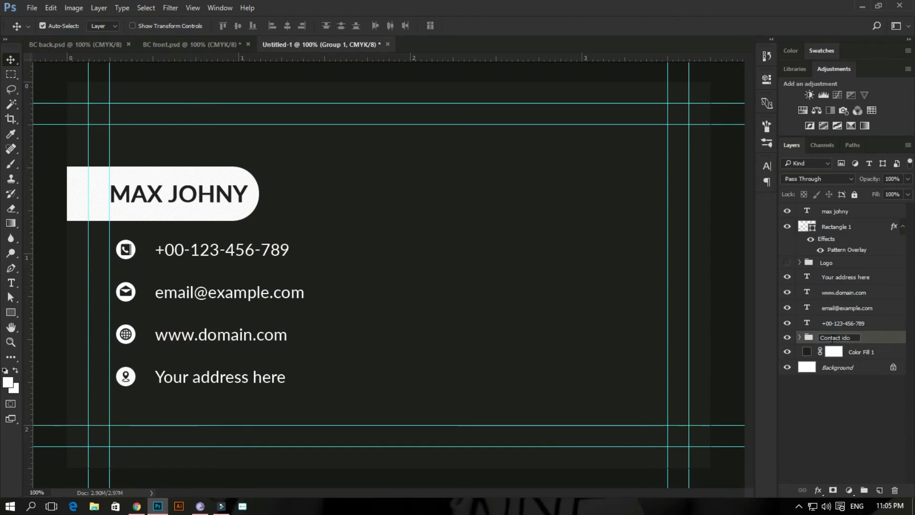
type("ns")
key("Return")
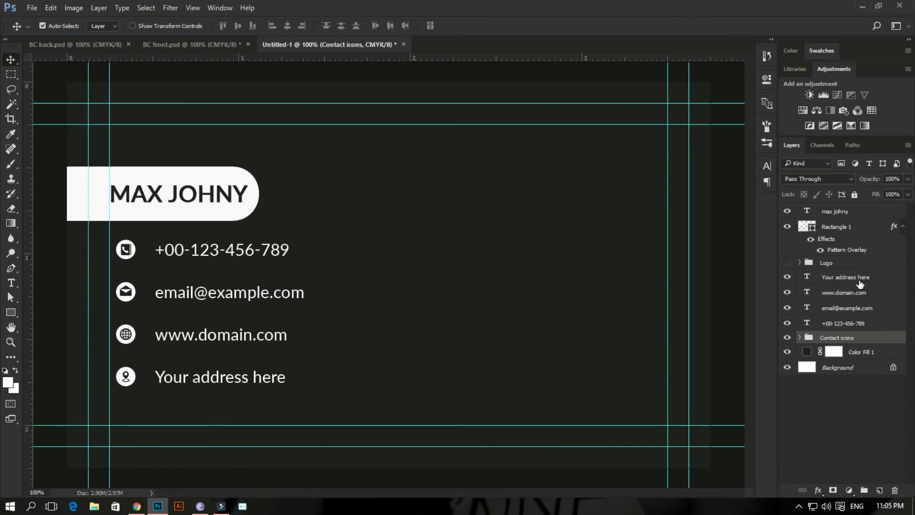
- Group the four contact text layers as Contact detail
left_click(858, 277)
left_click(865, 324, "shift")
key("ctrl+g")
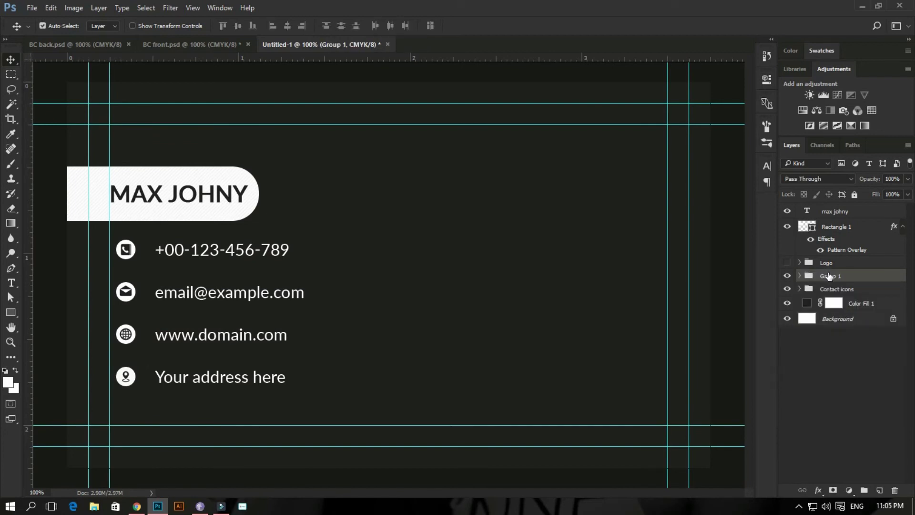
double_click(830, 276)
type("Contact detail")
key("Return")
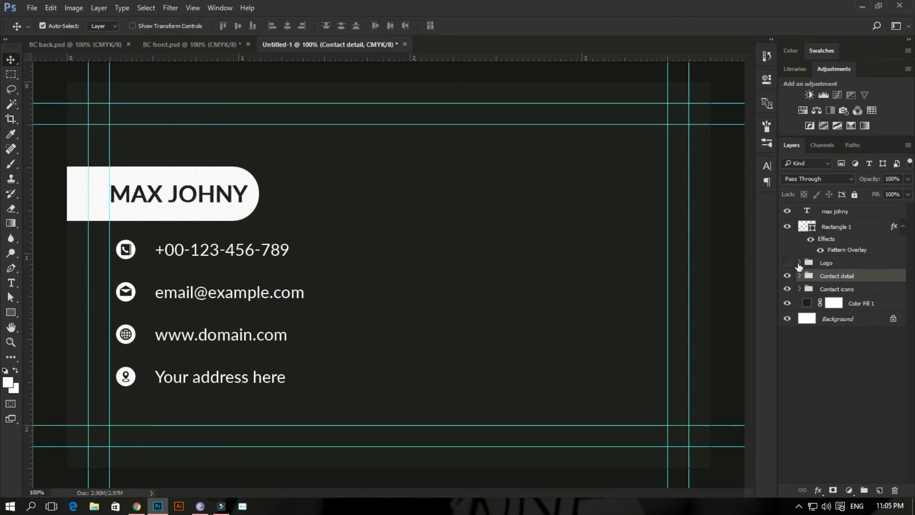
left_click(787, 262)
- Scale down the Logo group and place it at the card's upper right
left_click(829, 262)
key("ctrl+t")
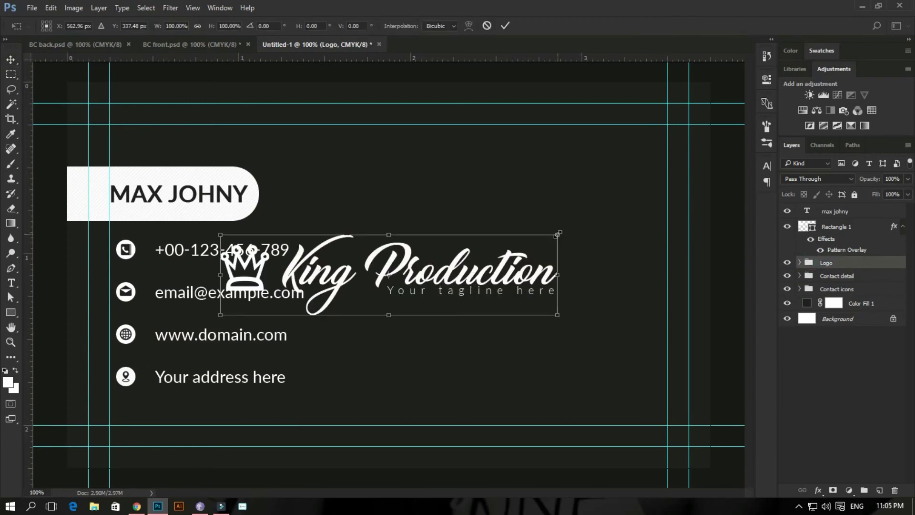
mouse_move(559, 238)
left_mouse_down()
mouse_move(476, 269)
mouse_move(622, 189)
mouse_move(614, 192)
left_mouse_up()
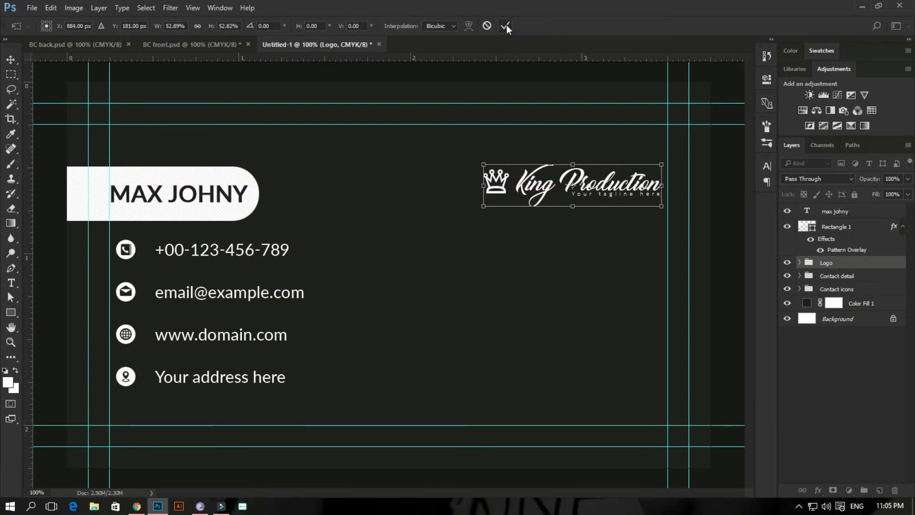
left_click_drag(485, 205, 463, 212)
left_click_drag(535, 191, 539, 191)
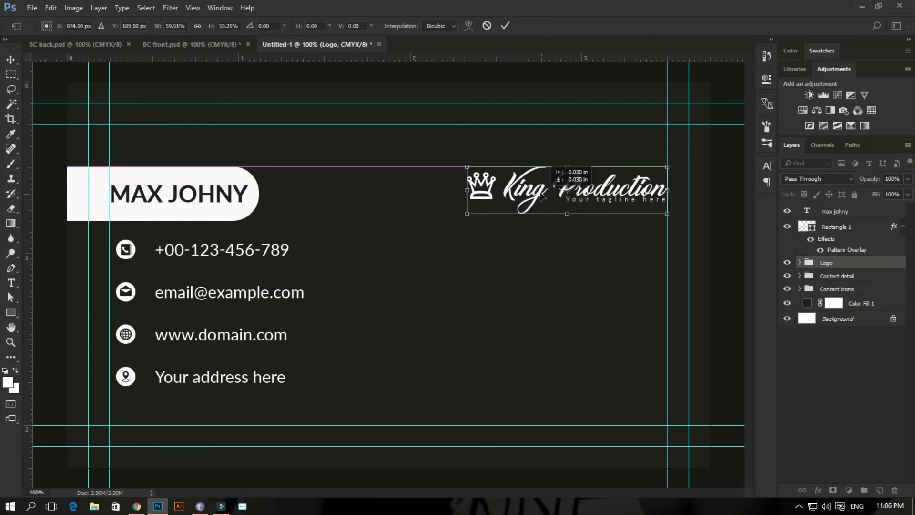
left_click(505, 25)
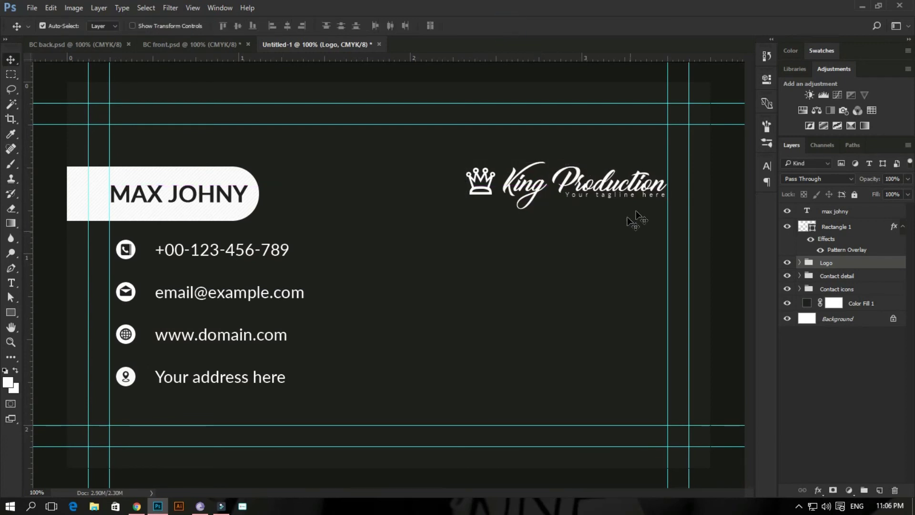
- Drag the QR code from BC back.psd into the card's lower right corner
left_click(75, 42)
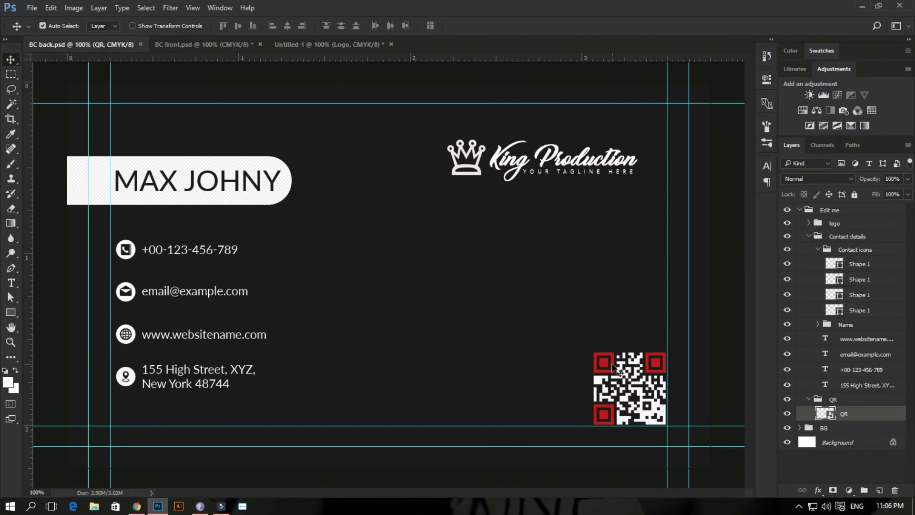
mouse_move(613, 372)
left_mouse_down()
mouse_move(362, 122)
mouse_move(346, 51)
mouse_move(420, 164)
mouse_move(658, 411)
left_mouse_up()
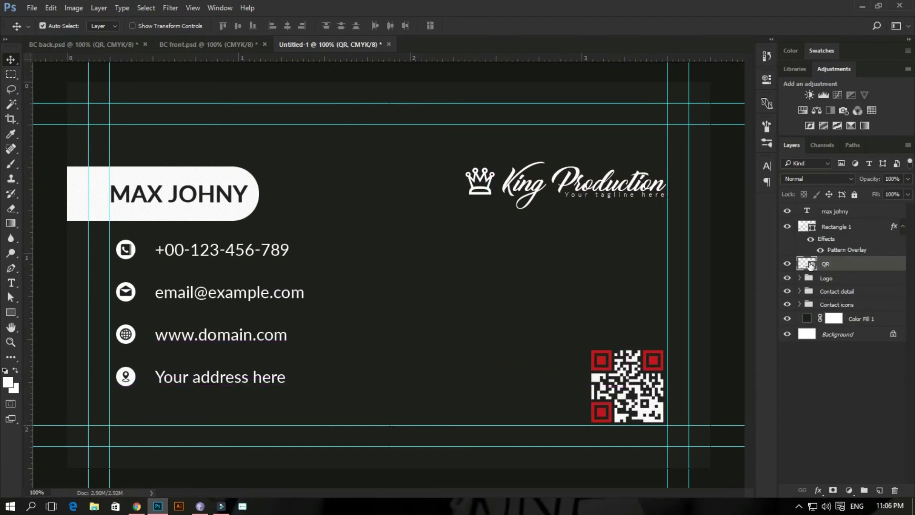
left_click(839, 211)
left_click(851, 228, "ctrl")
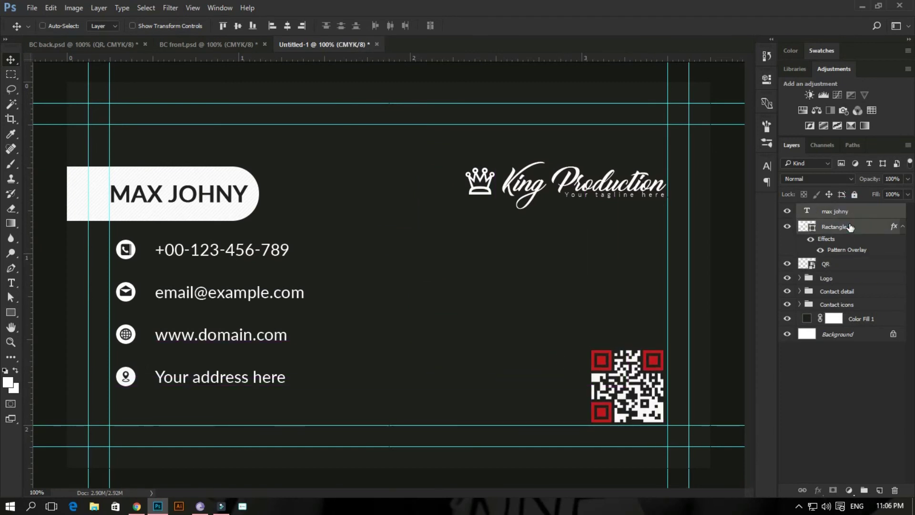
key("ctrl+g")
double_click(835, 210)
type("Name")
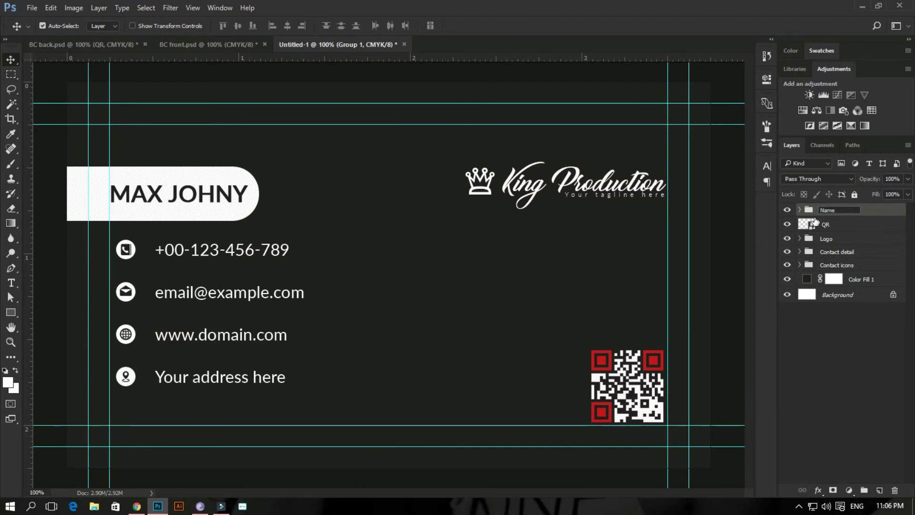
key("Return")
left_click(799, 210)
left_click(855, 229)
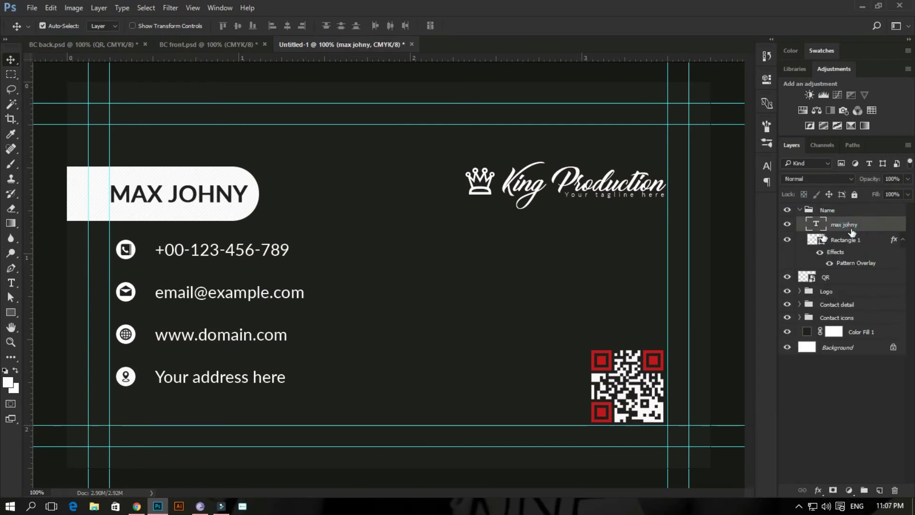
left_click(152, 179)
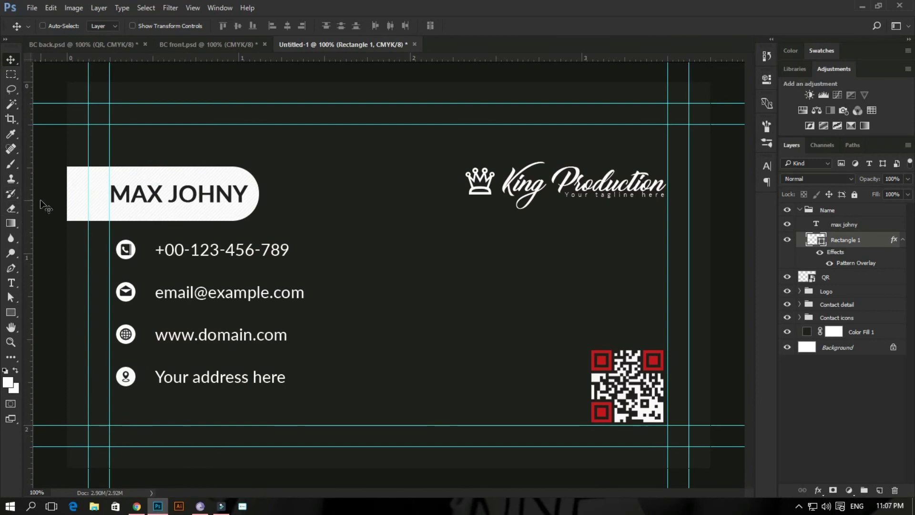
key("ctrl+minus")
left_click(11, 297)
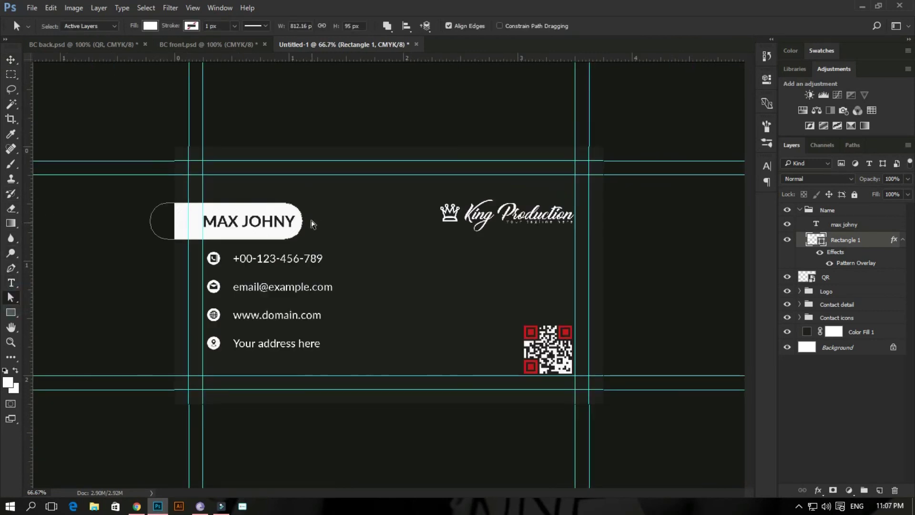
left_click(10, 59)
key("ctrl+t")
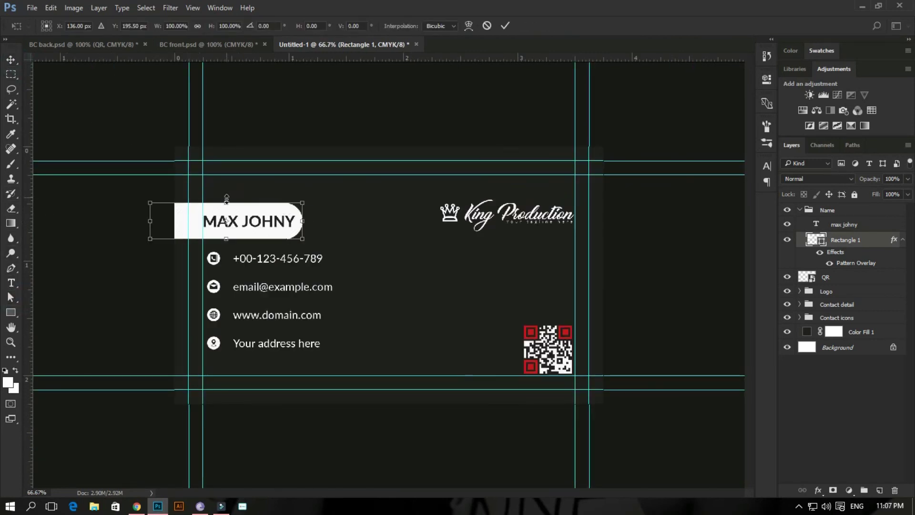
left_click_drag(227, 198, 224, 197)
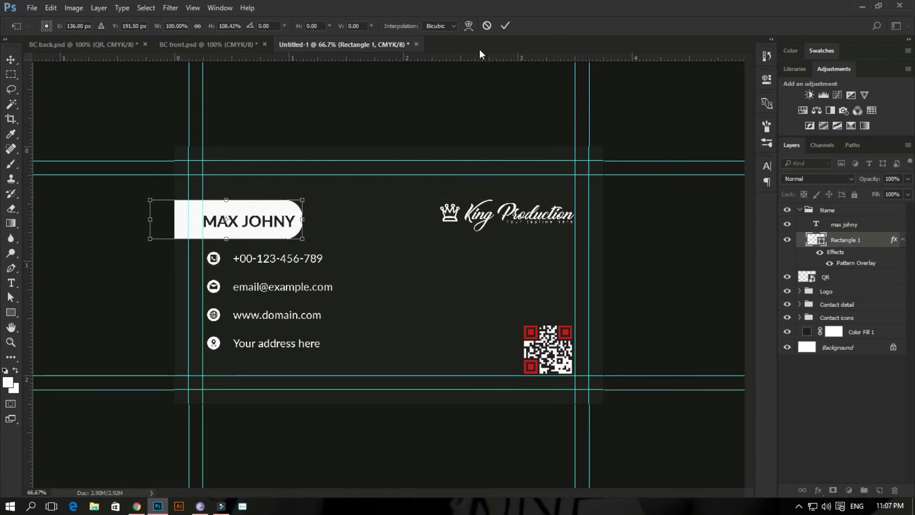
left_click(504, 27)
key("ctrl+plus")
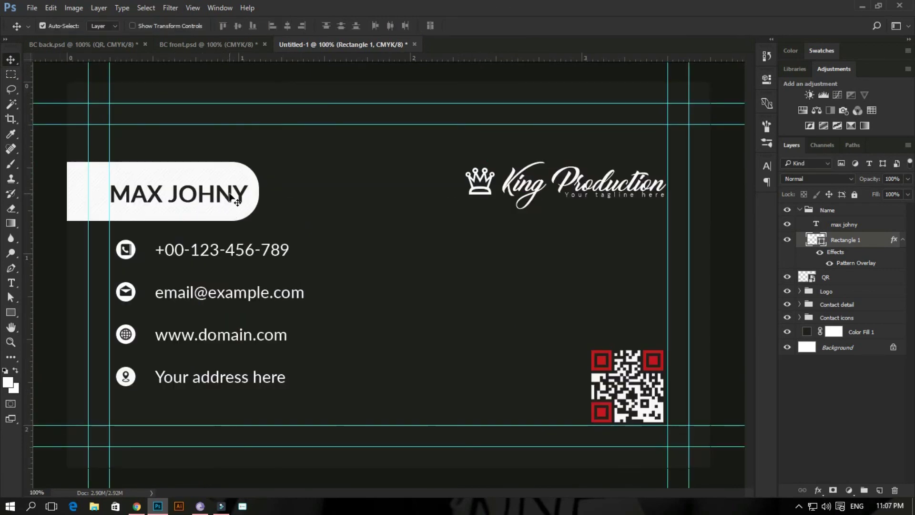
left_click(233, 197)
key("shift+Up")
key("shift+Up")
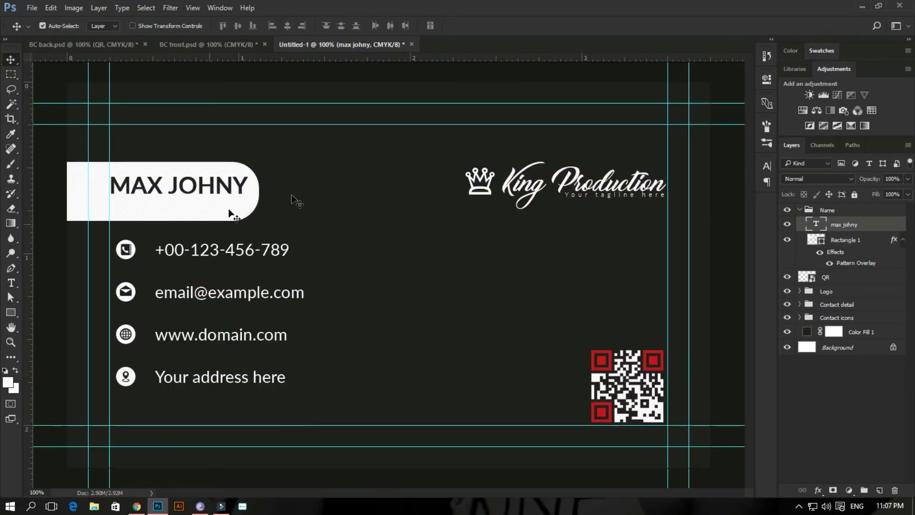
- Duplicate the name layer and retype it as DESIGNER in smaller Lato Thin
key("ctrl+j")
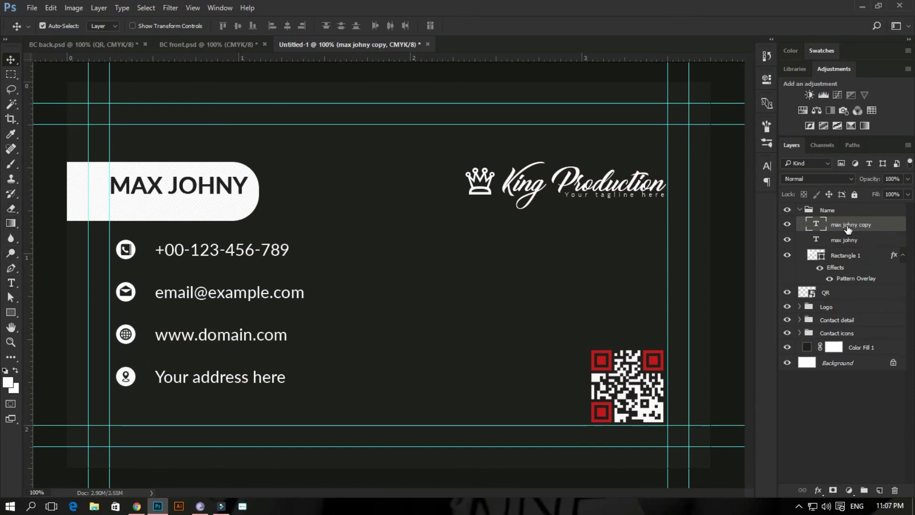
double_click(817, 224)
type("DESI")
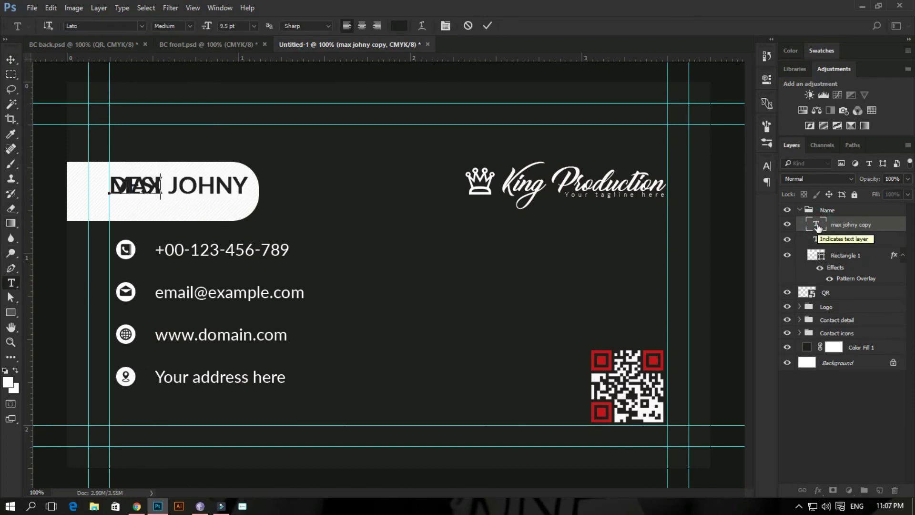
type("GNER")
key("ctrl+a")
left_click(190, 26)
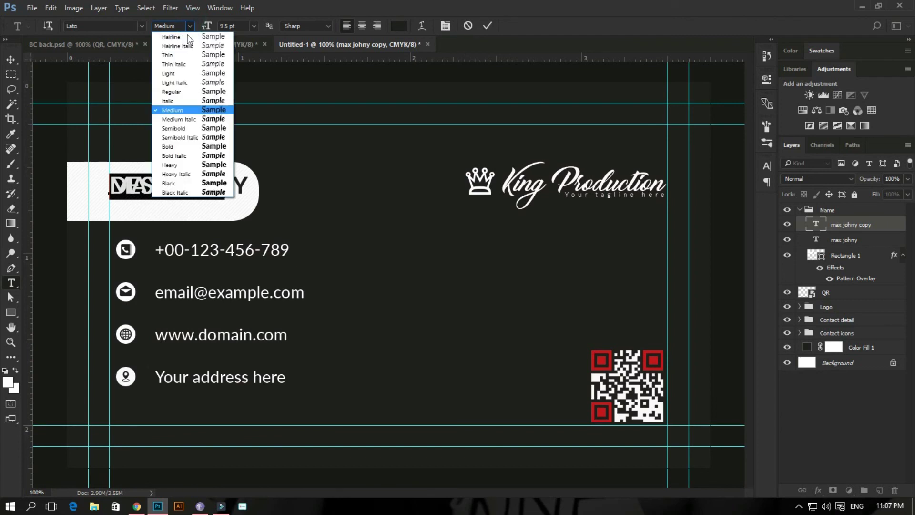
left_click(190, 55)
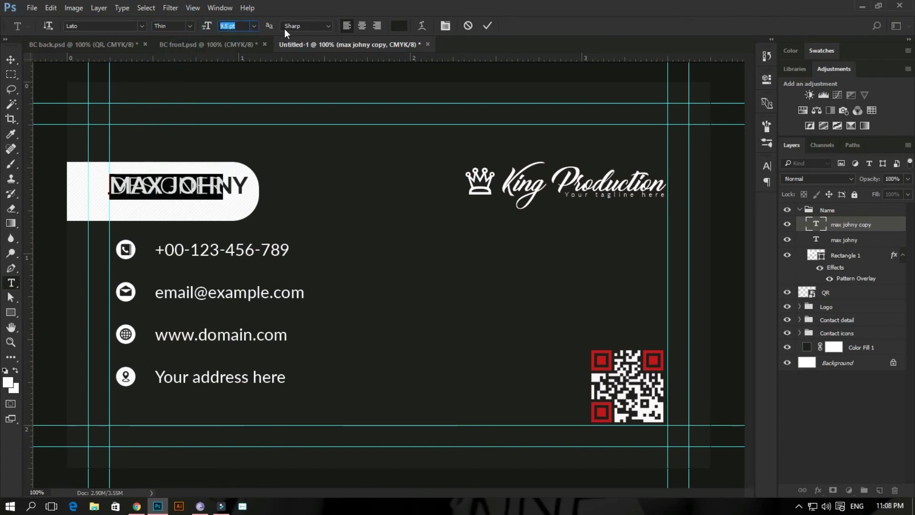
type("Designer")
key("Return")
left_click(487, 25)
key("v")
key("shift+Down")
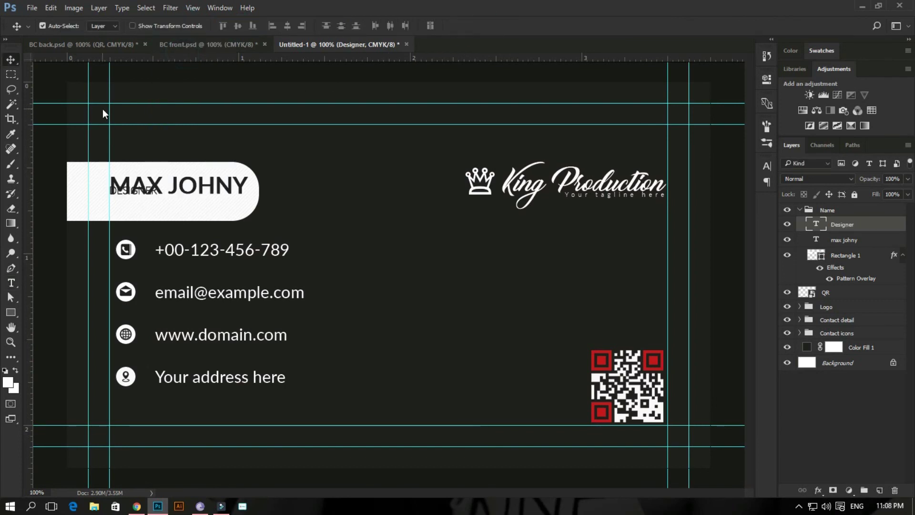
key("Down")
key("Down")
key("Down")
key("Down")
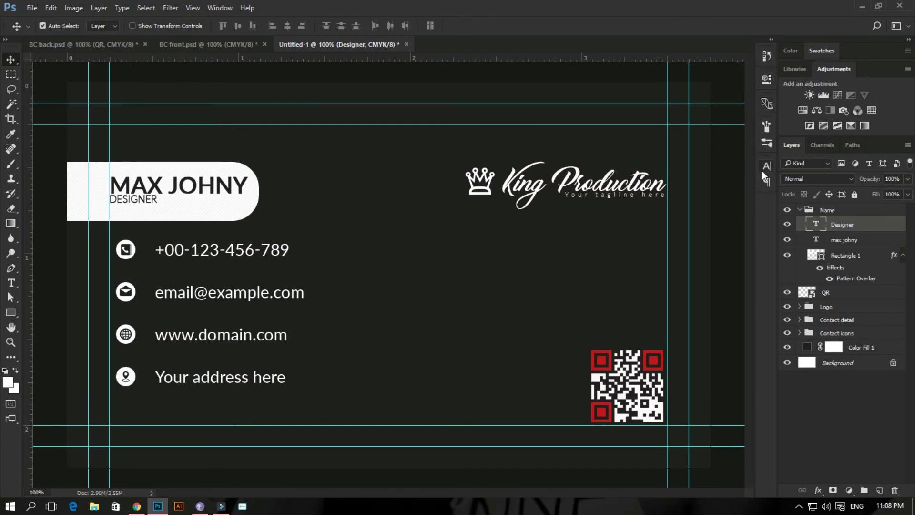
left_click(765, 167)
left_click_drag(706, 210, 714, 213)
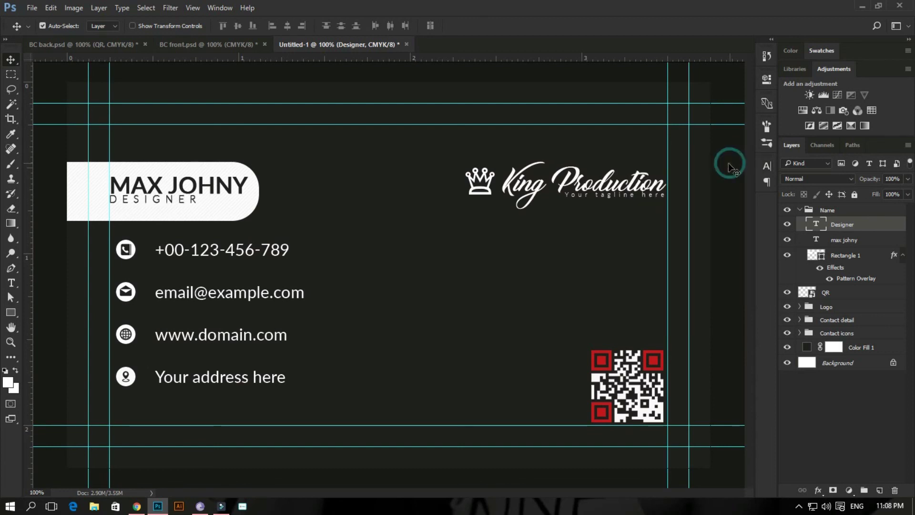
left_click(734, 161)
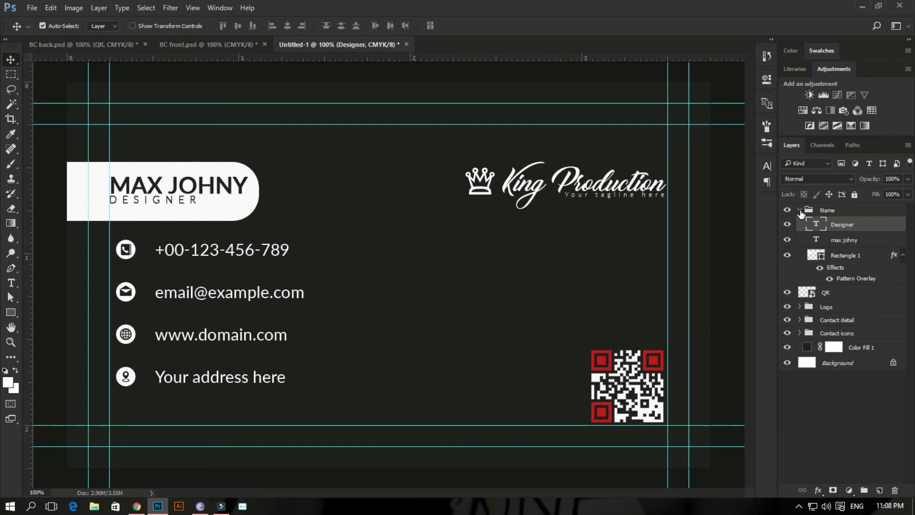
left_click(851, 240, "shift")
key("ctrl+g")
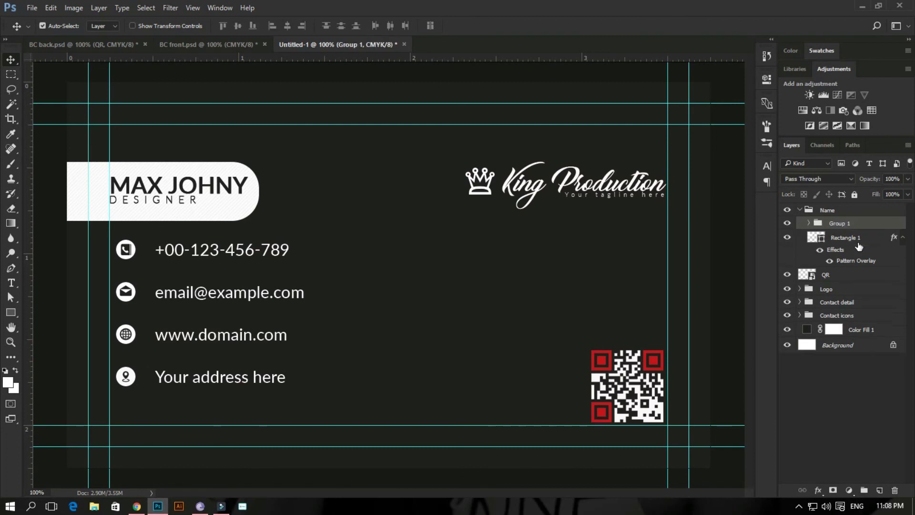
double_click(839, 224)
left_click(800, 210)
- Put the QR layer into its own group named Qr Code
left_click(825, 223)
key("ctrl+g")
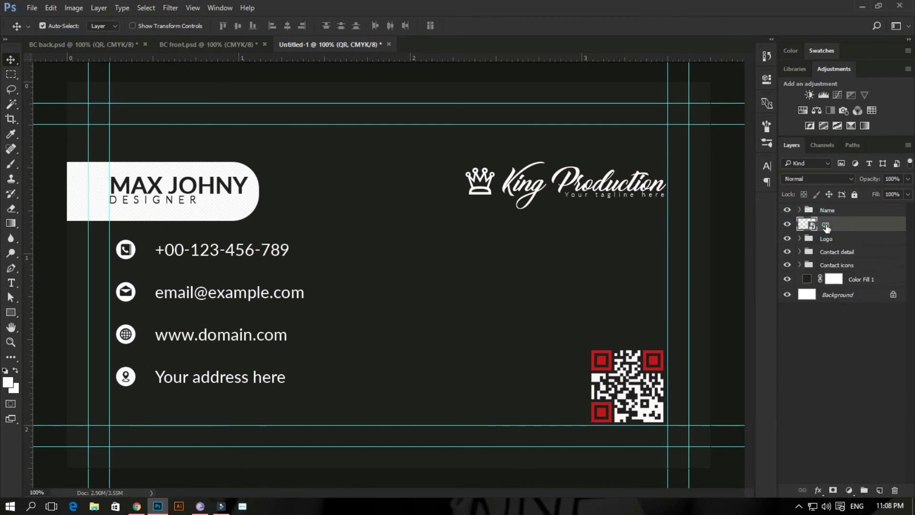
left_click(799, 223)
double_click(829, 223)
type("Qr")
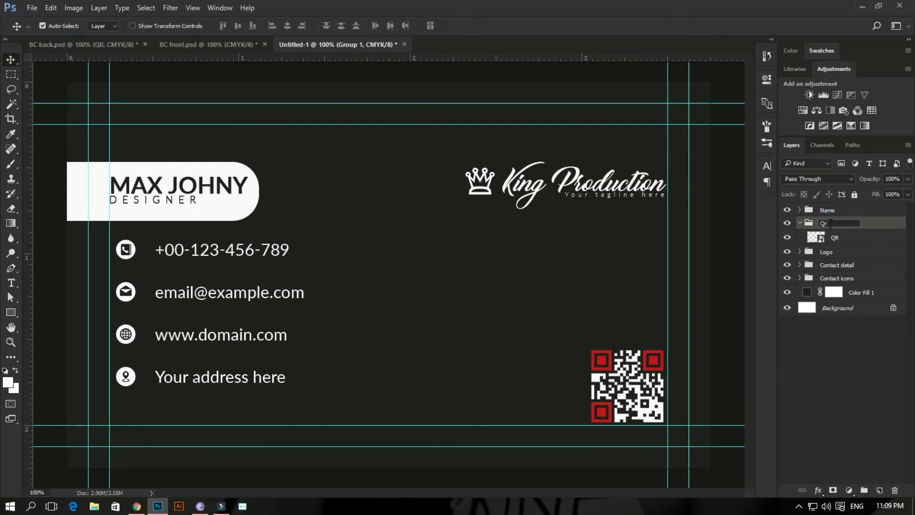
type("Code")
key("Return")
- Group all five content groups, Name through Contact icons, into one group named Edit me
left_click(799, 223)
left_click(858, 264)
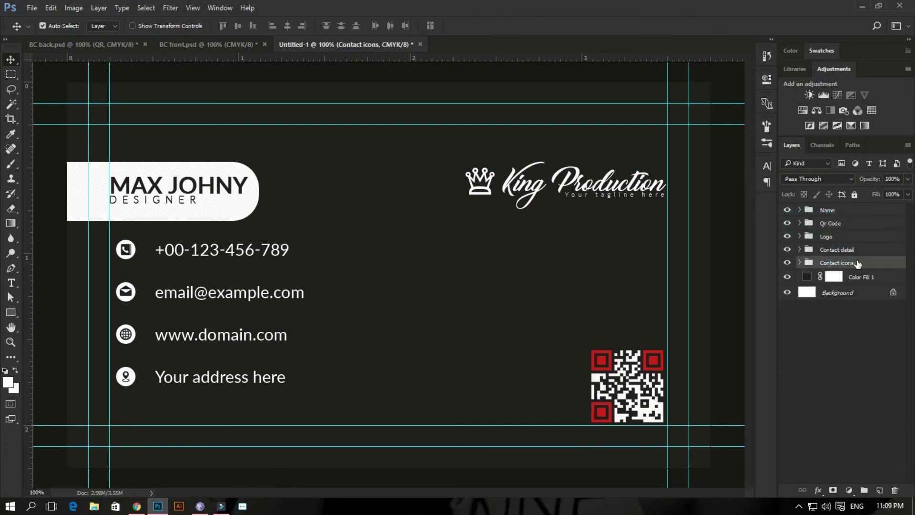
left_click(842, 210, "shift")
key("ctrl+g")
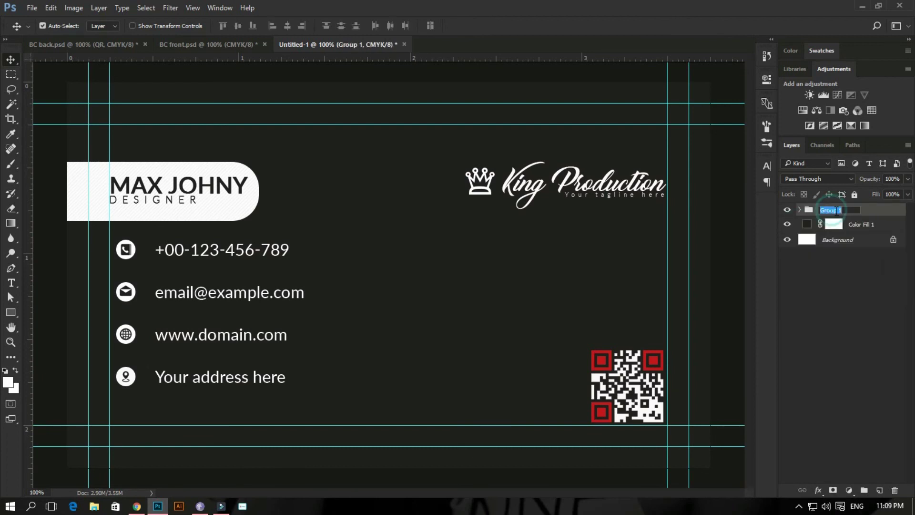
double_click(830, 210)
type("Edit me")
- Group Color Fill 1 as a locked BG group, then check the Edit me group's contents
left_click(869, 223)
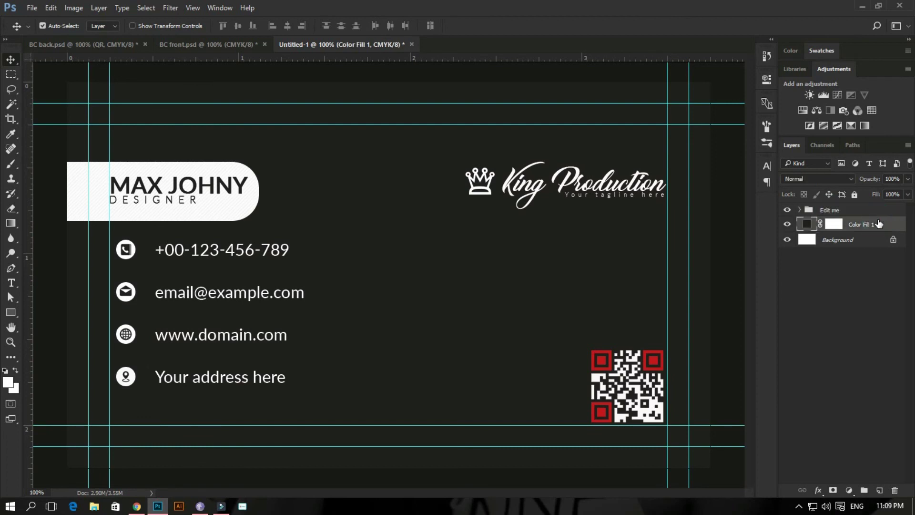
key("ctrl+g")
double_click(828, 223)
type("BG")
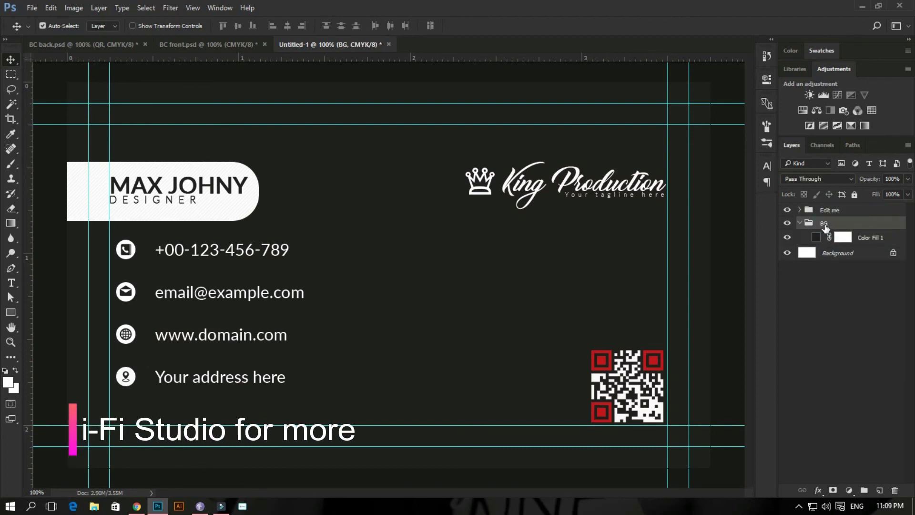
key("Return")
left_click(800, 223)
left_click(854, 194)
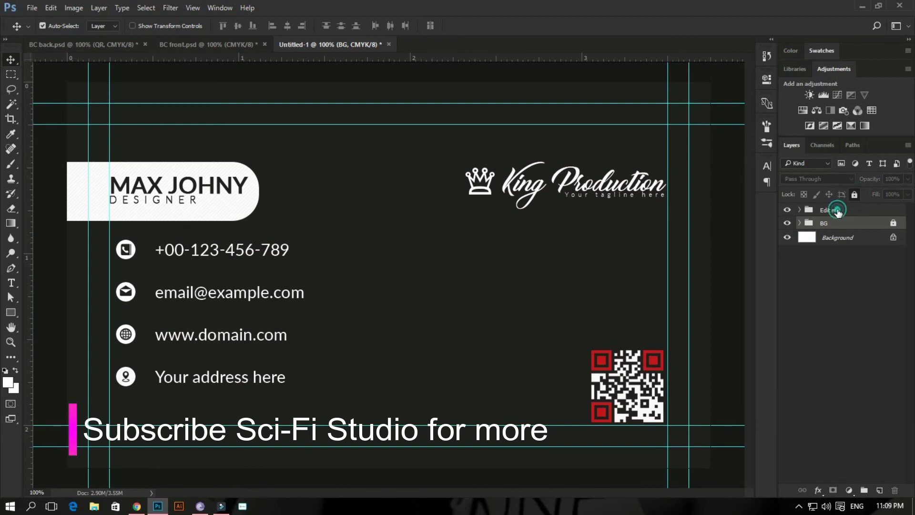
left_click(825, 210)
left_click(800, 210)
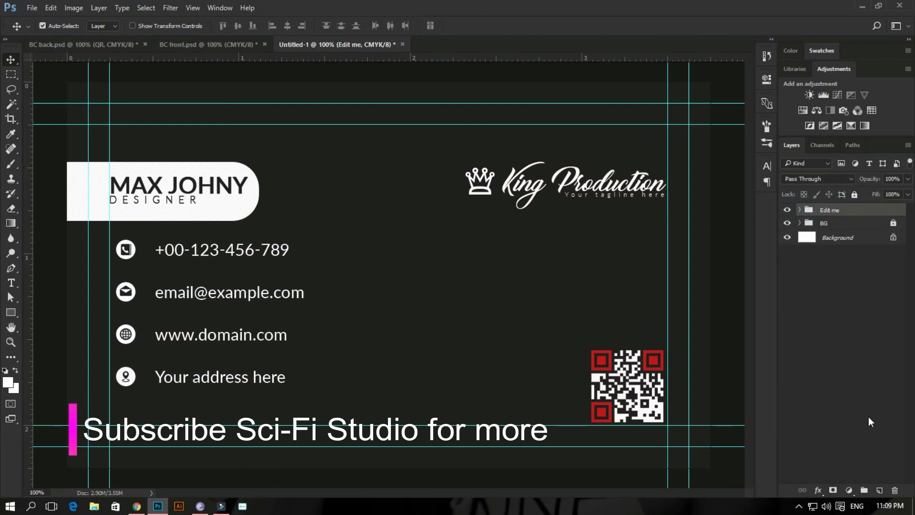